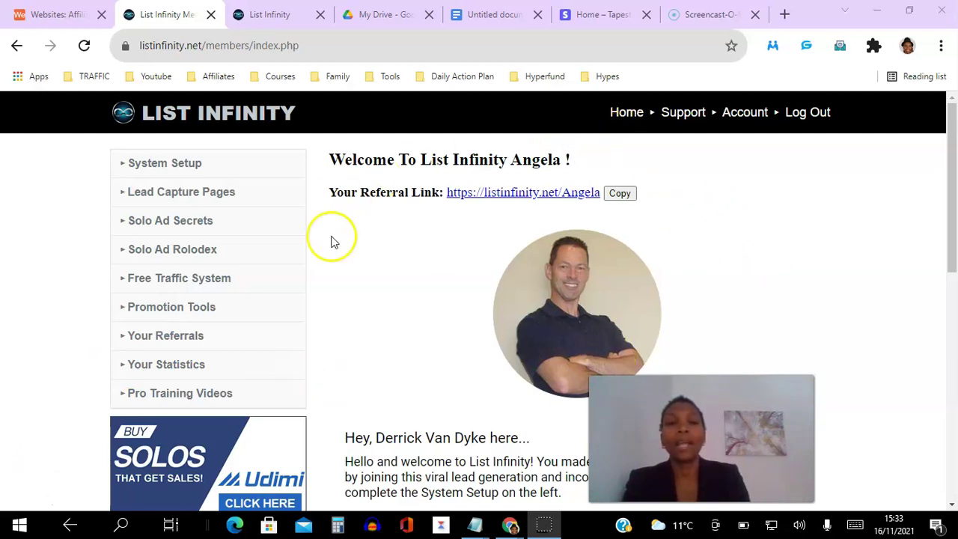
# Open the payment processor setup step and choose Stripe after briefly trying PayPal
pyautogui.click(196, 170)
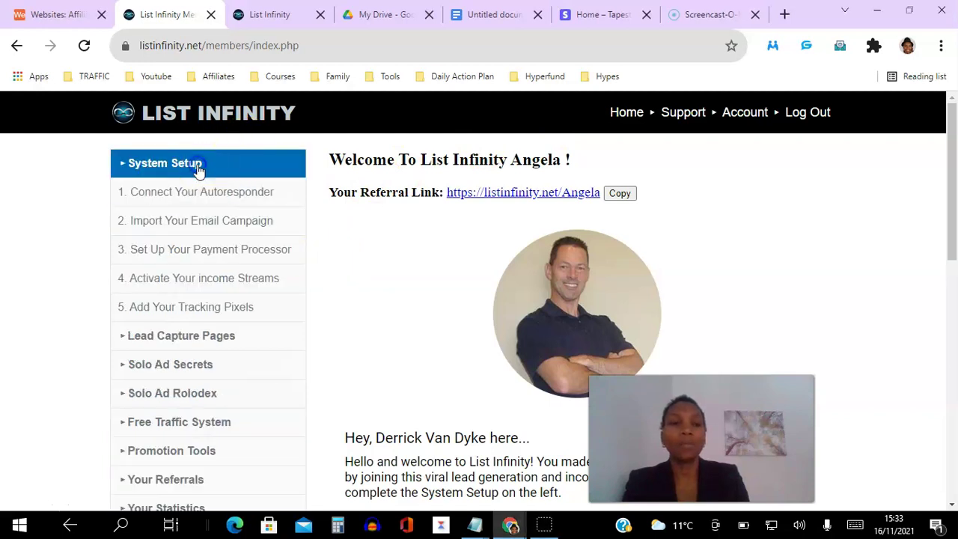
pyautogui.click(226, 253)
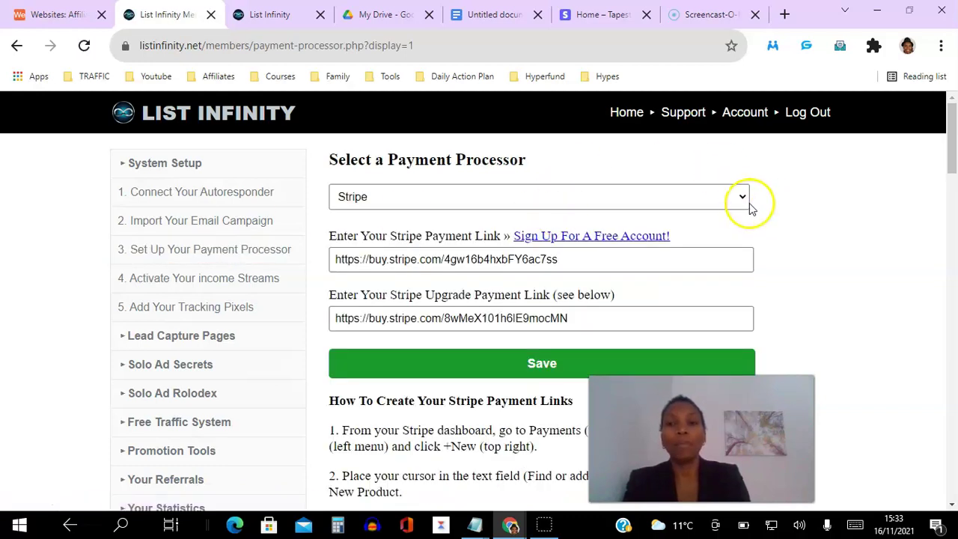
pyautogui.click(742, 199)
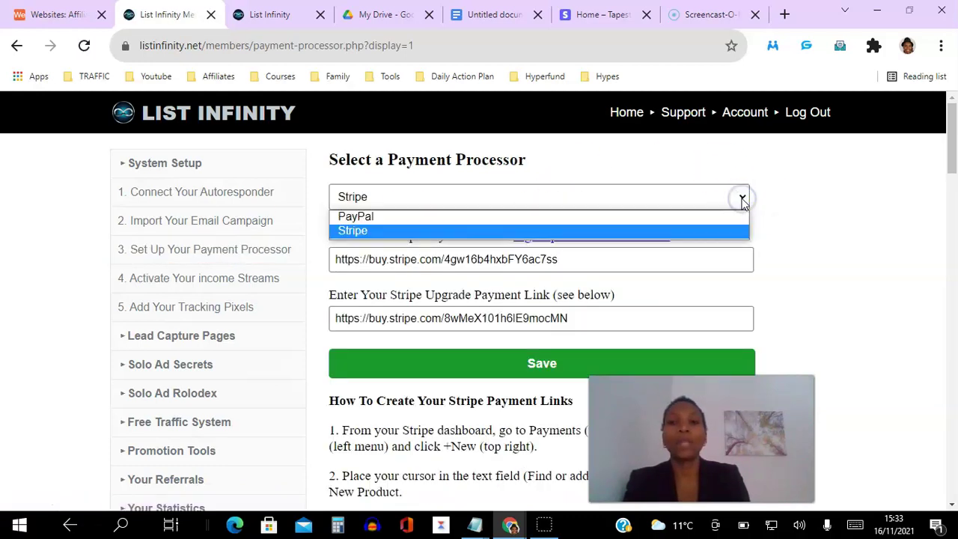
pyautogui.click(718, 217)
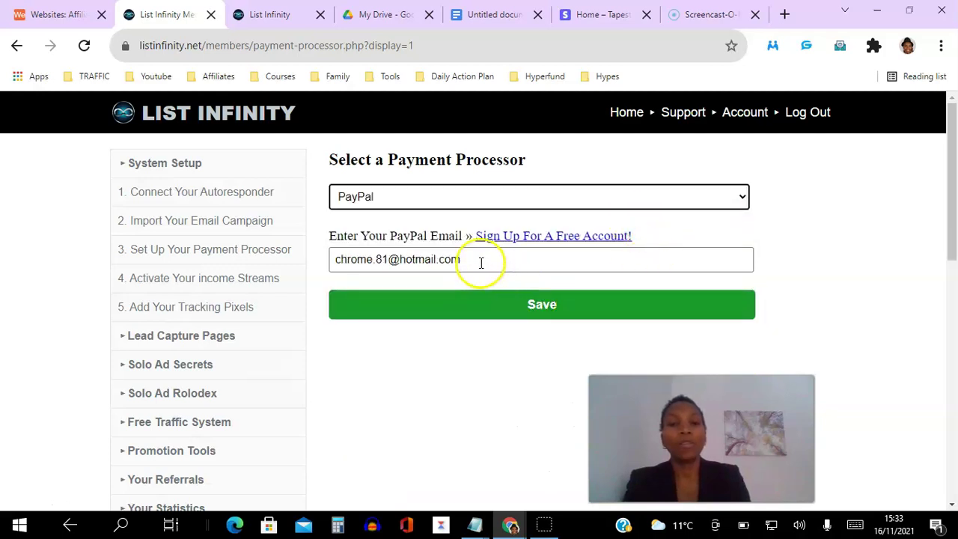
pyautogui.click(743, 199)
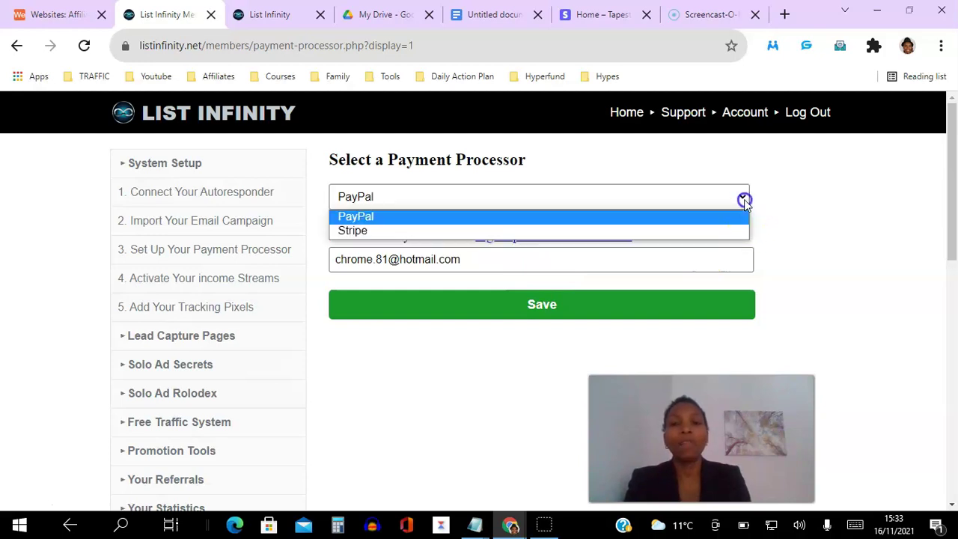
pyautogui.click(708, 231)
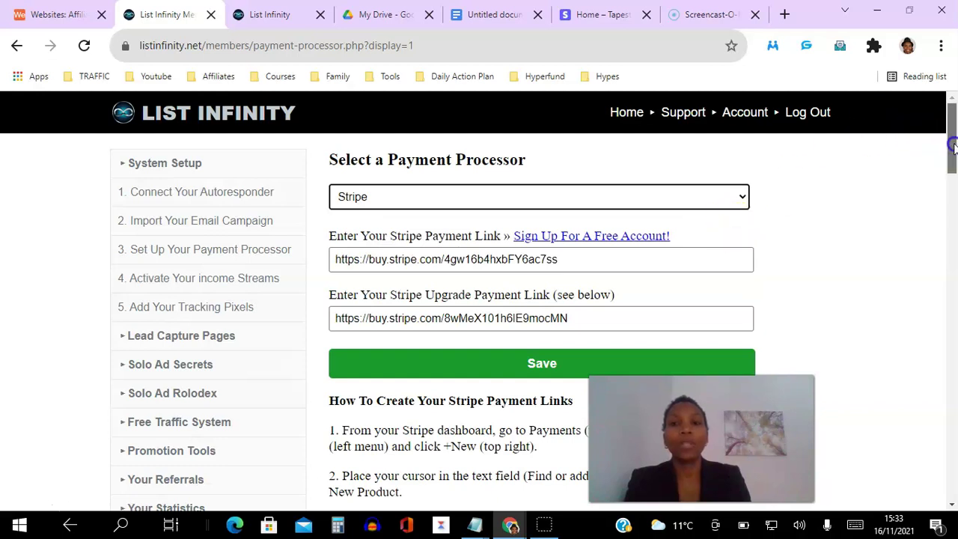
# Read the 'How To Create Your Stripe Payment Links' instructions, then bring up the Stripe dashboard
pyautogui.moveTo(951, 146); pyautogui.dragTo(952, 149)
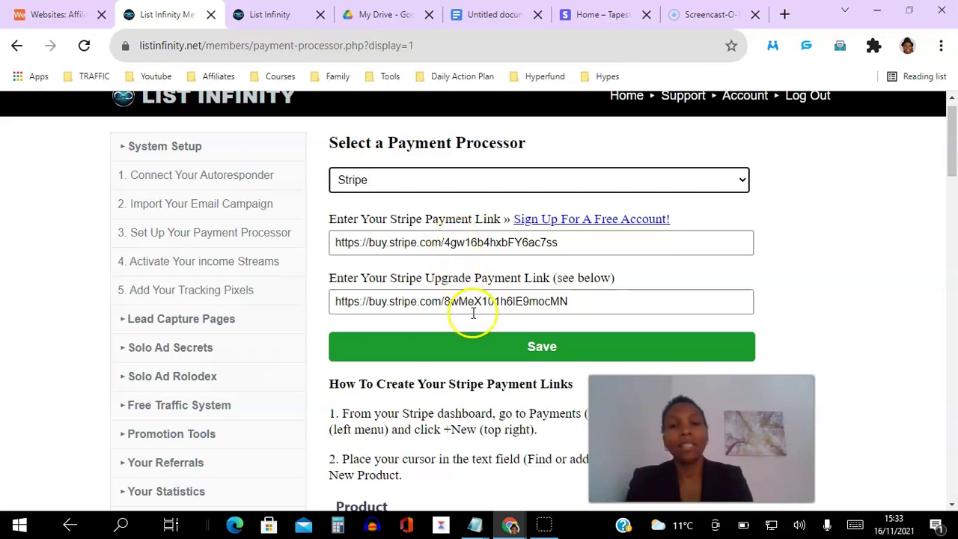
pyautogui.moveTo(948, 149); pyautogui.dragTo(953, 195)
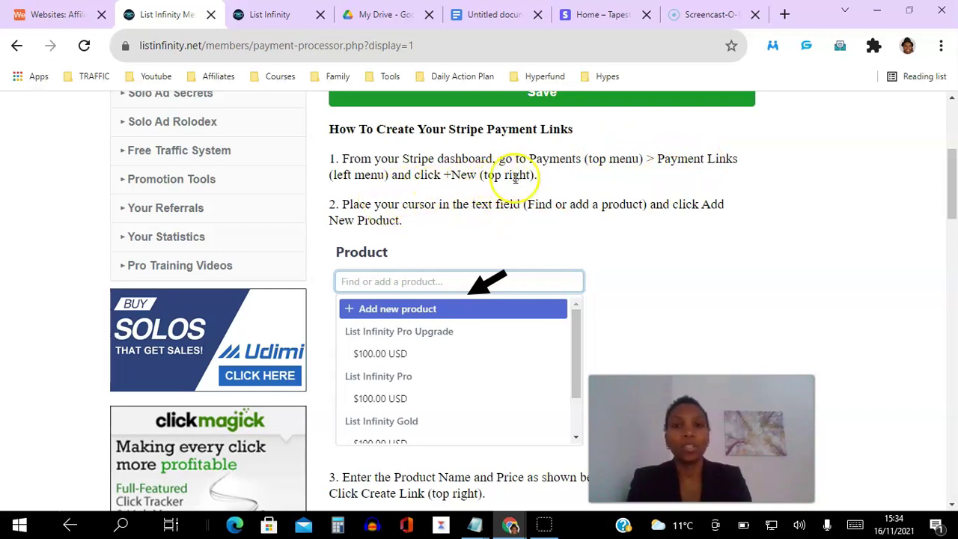
pyautogui.click(591, 17)
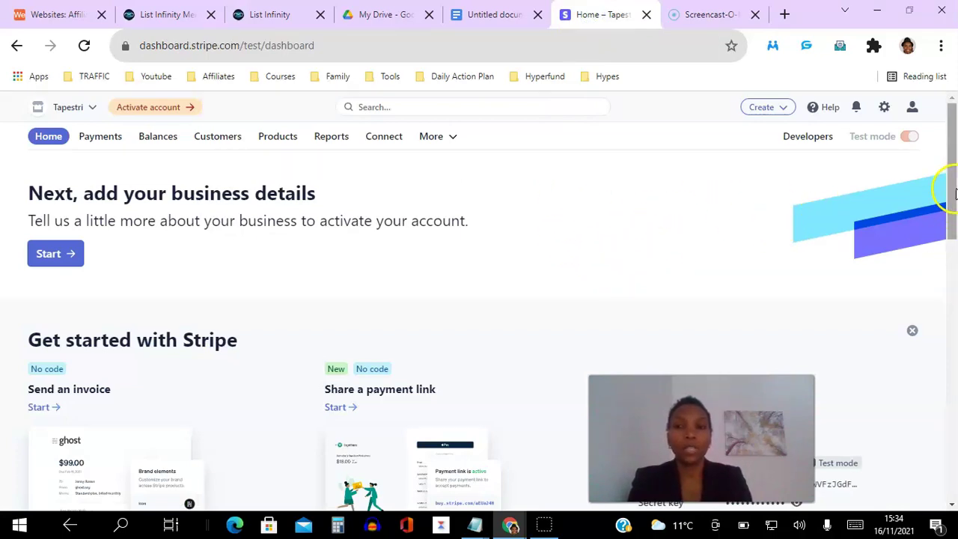
# Start a new Stripe payment link from Payments > Payment links and check the List Infinity instructions
pyautogui.moveTo(952, 236); pyautogui.dragTo(954, 187)
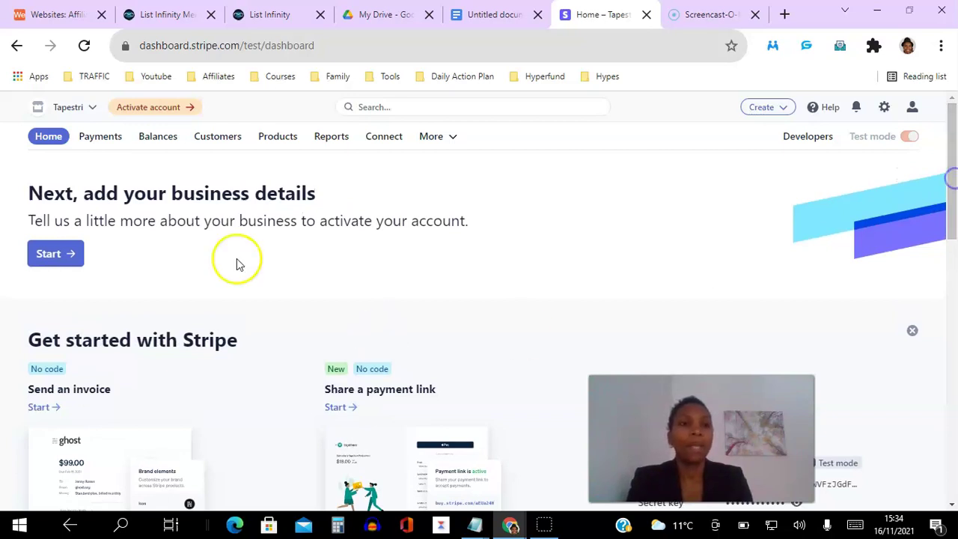
pyautogui.click(103, 140)
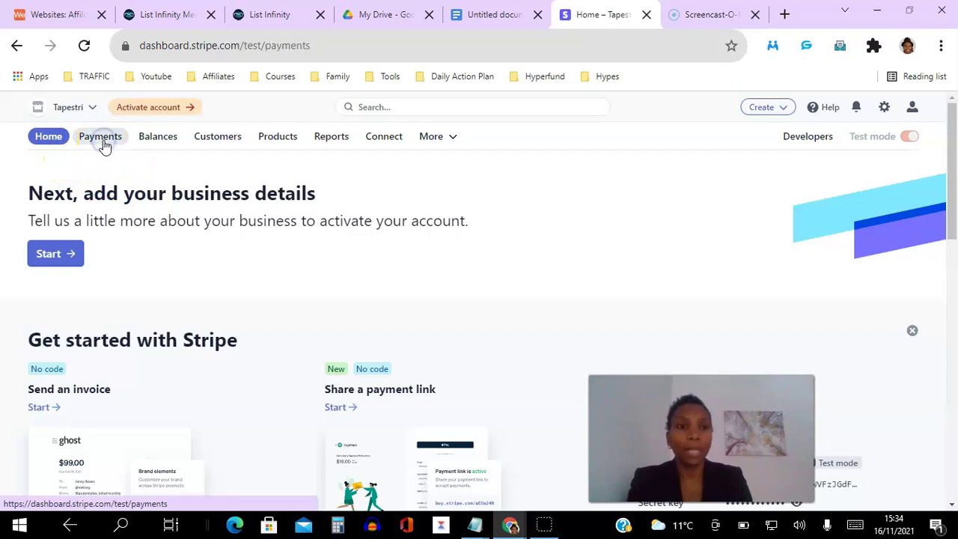
pyautogui.click(75, 355)
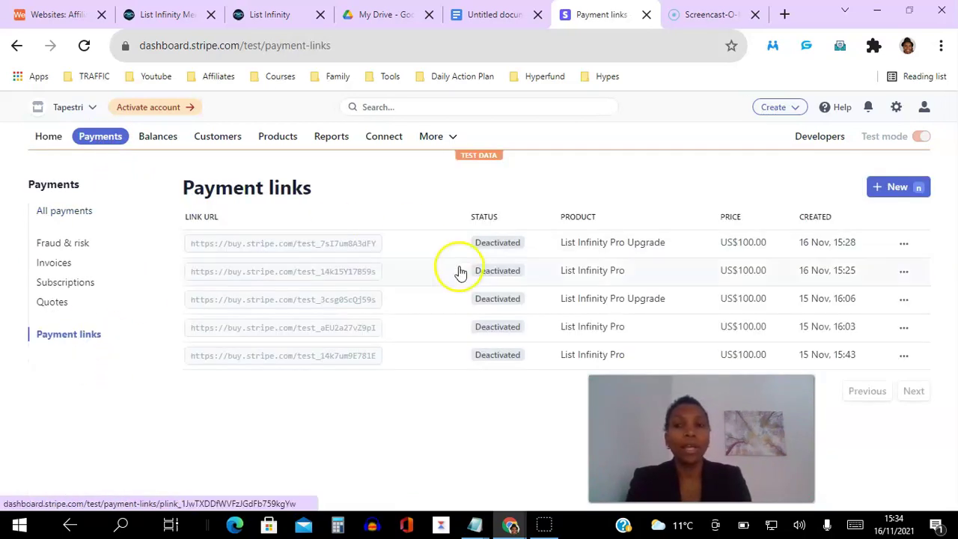
pyautogui.click(874, 187)
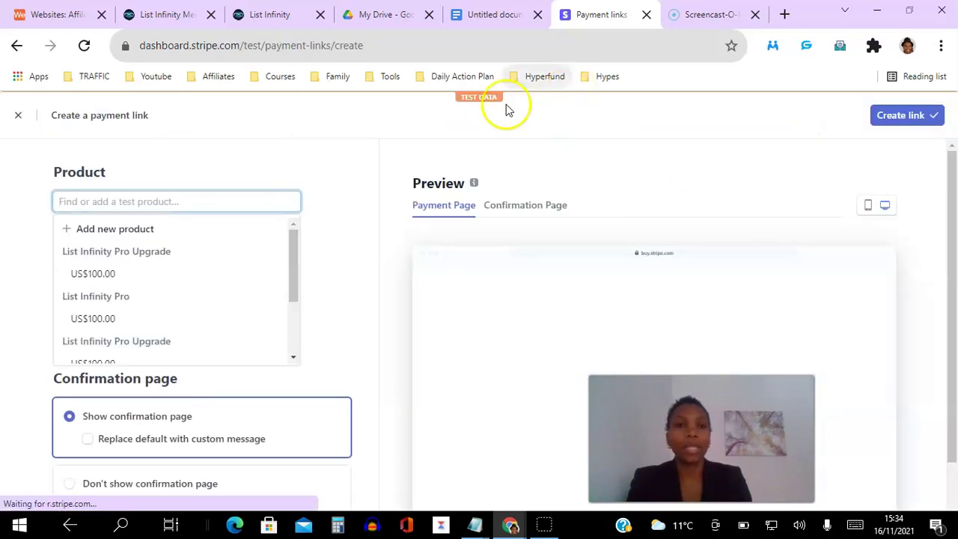
pyautogui.click(160, 14)
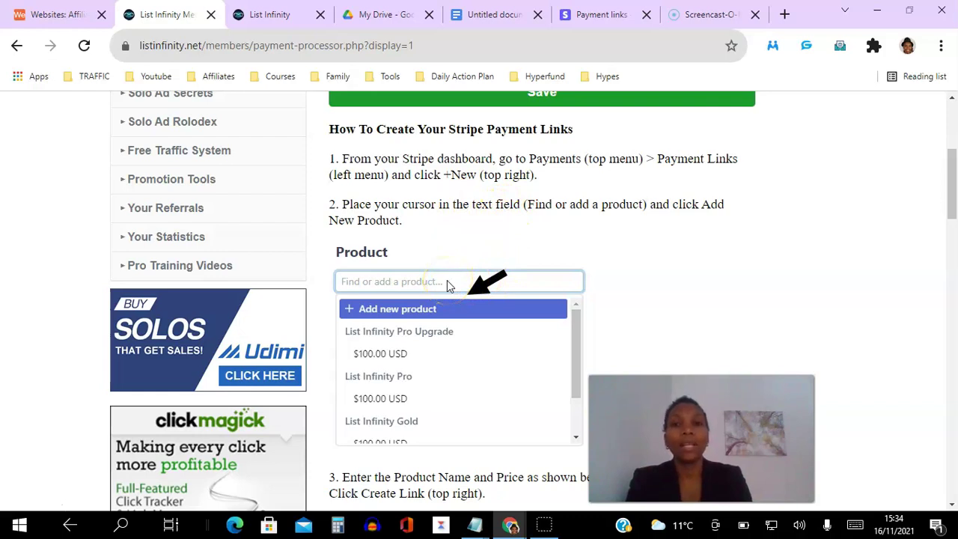
# Begin adding a new product to the payment link via Add new product
pyautogui.click(608, 18)
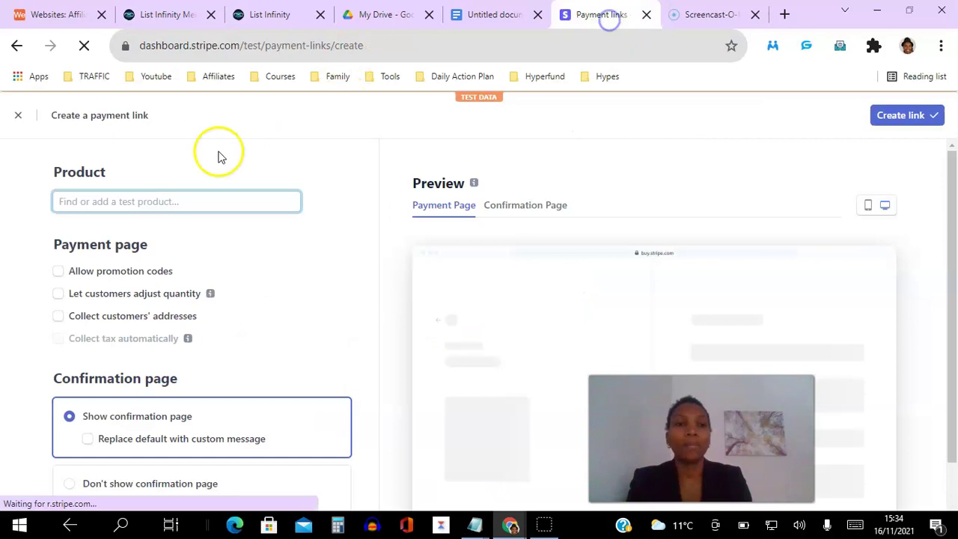
pyautogui.click(164, 203)
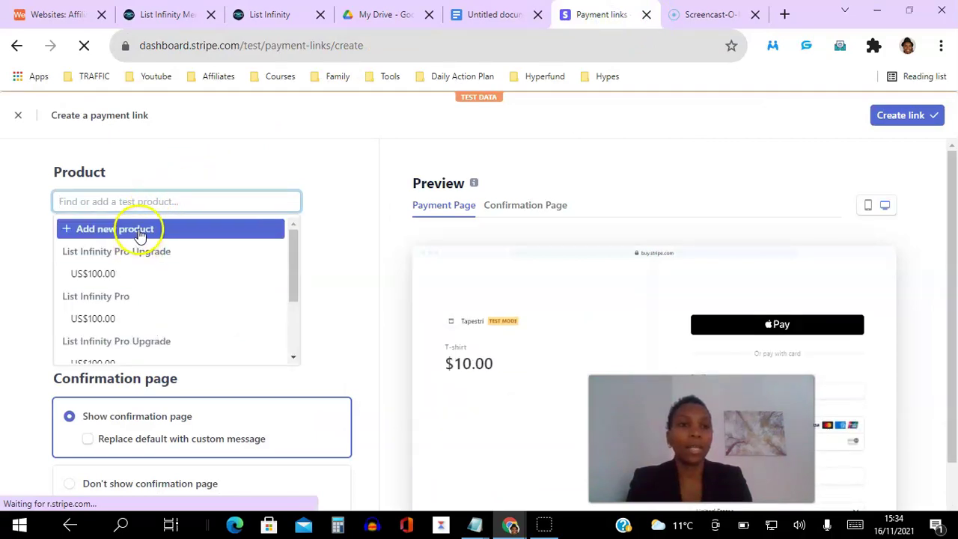
pyautogui.click(139, 230)
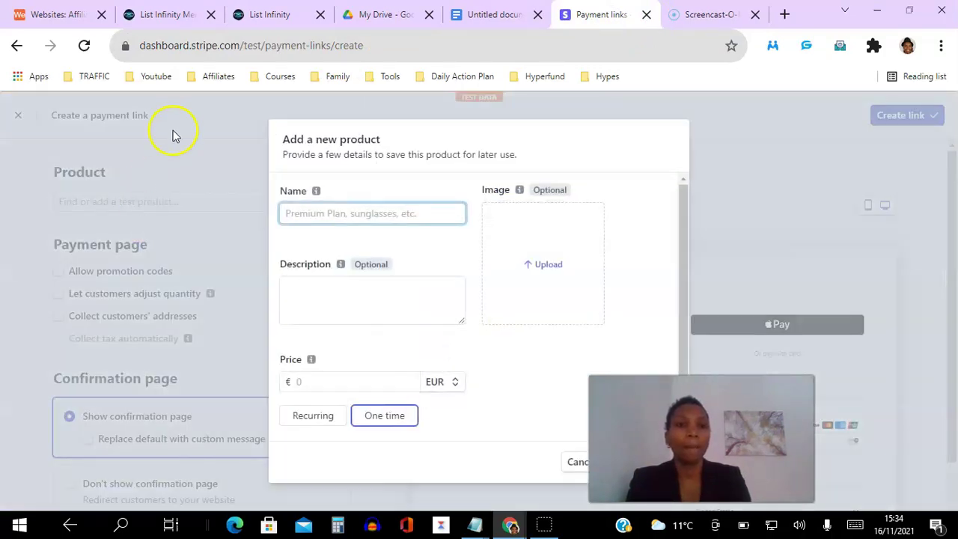
# Read step 3's product name List Infinity Pro and price $100.00 USD, then return to Stripe
pyautogui.click(155, 13)
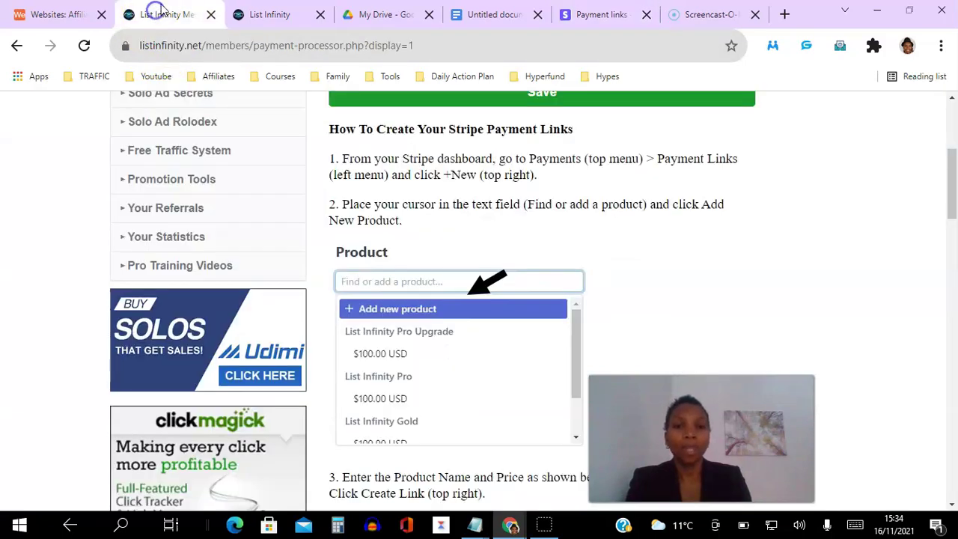
pyautogui.moveTo(954, 196); pyautogui.dragTo(953, 240)
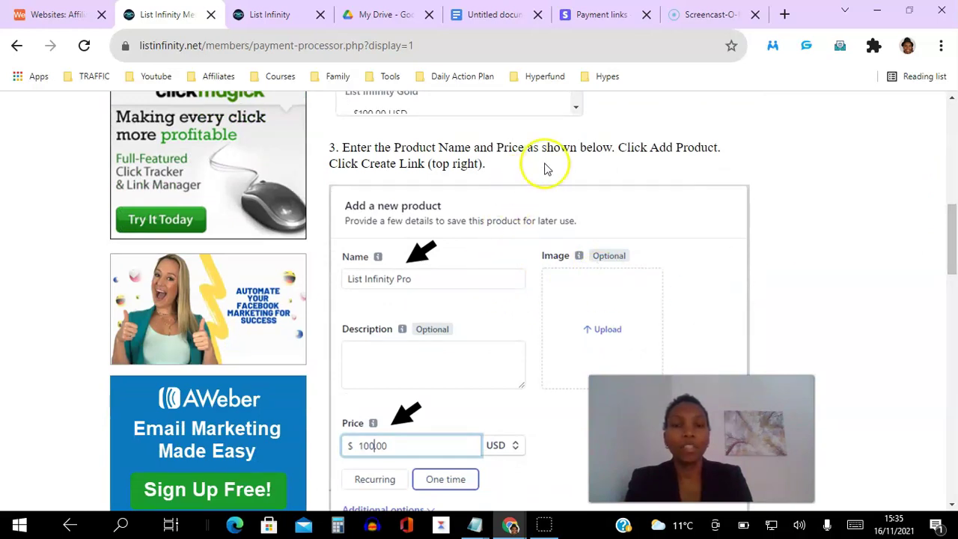
pyautogui.moveTo(951, 236); pyautogui.dragTo(954, 247)
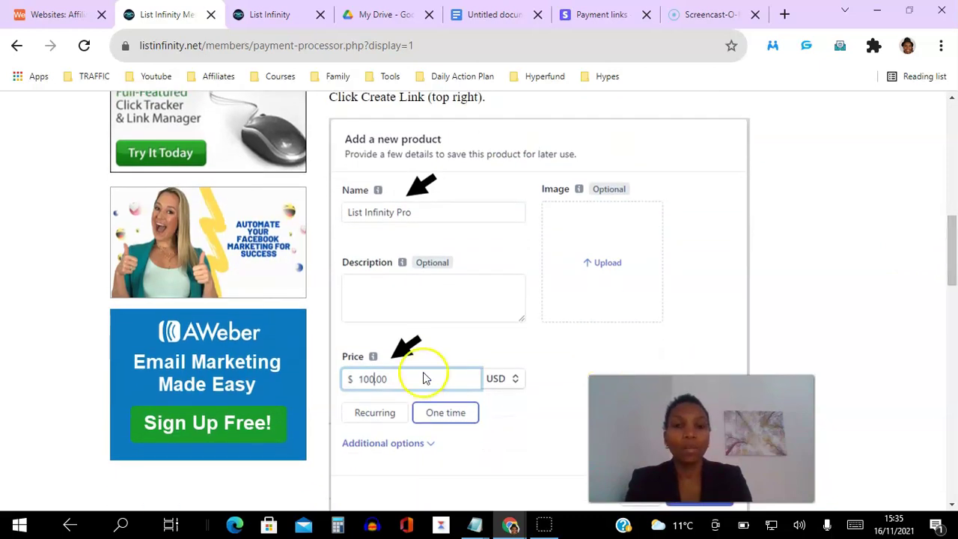
pyautogui.moveTo(947, 262); pyautogui.dragTo(953, 242)
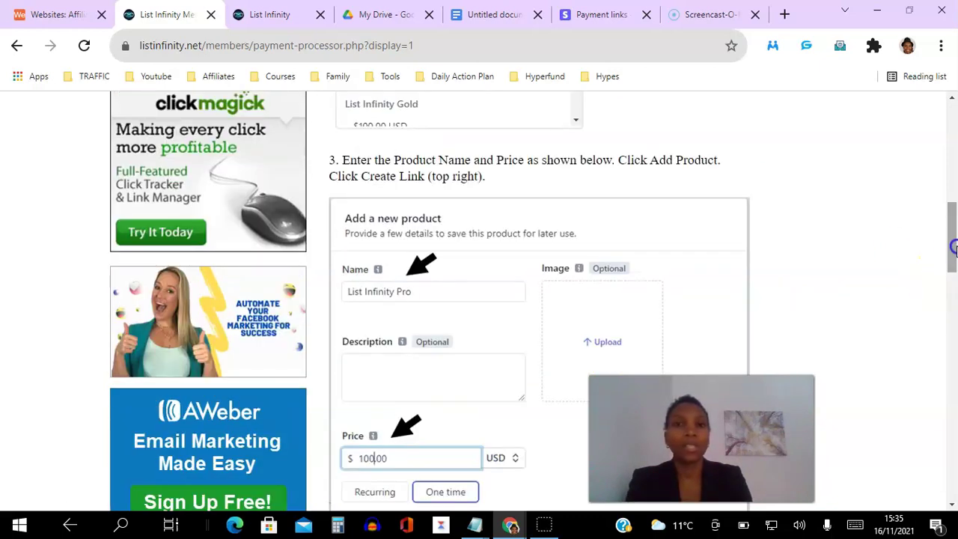
pyautogui.click(593, 17)
# Name the product List Infinity Pro and paste the sales page headline as its description
pyautogui.click(334, 217)
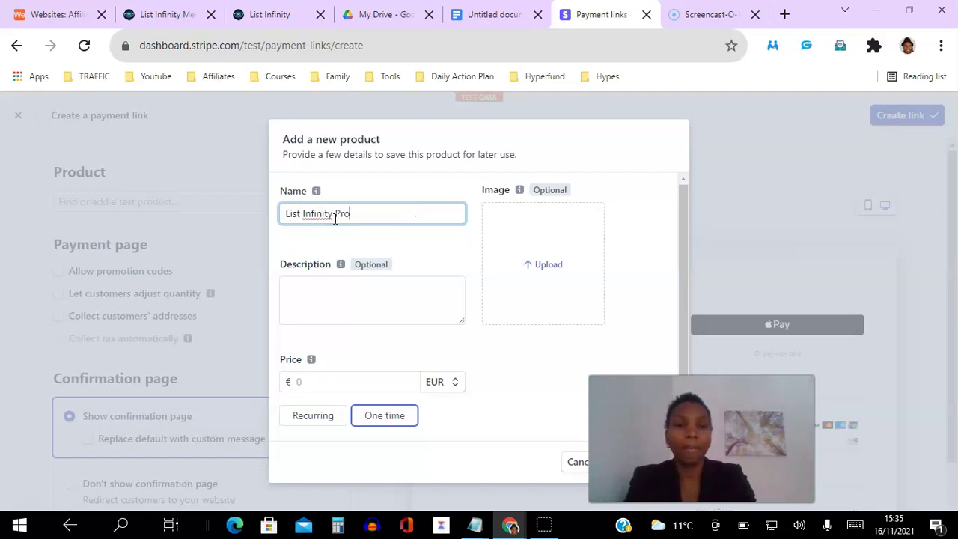
pyautogui.click(363, 302)
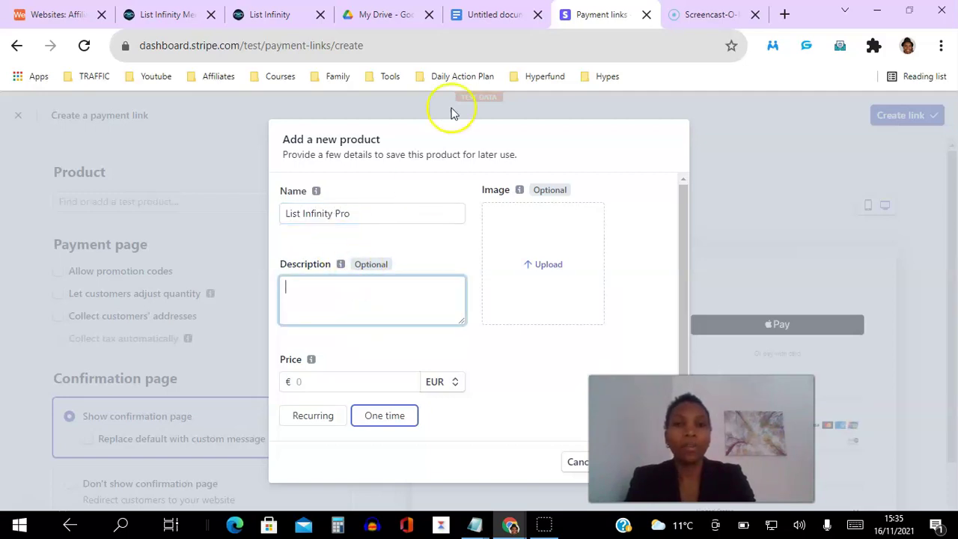
pyautogui.click(280, 17)
pyautogui.rightClick(270, 134)
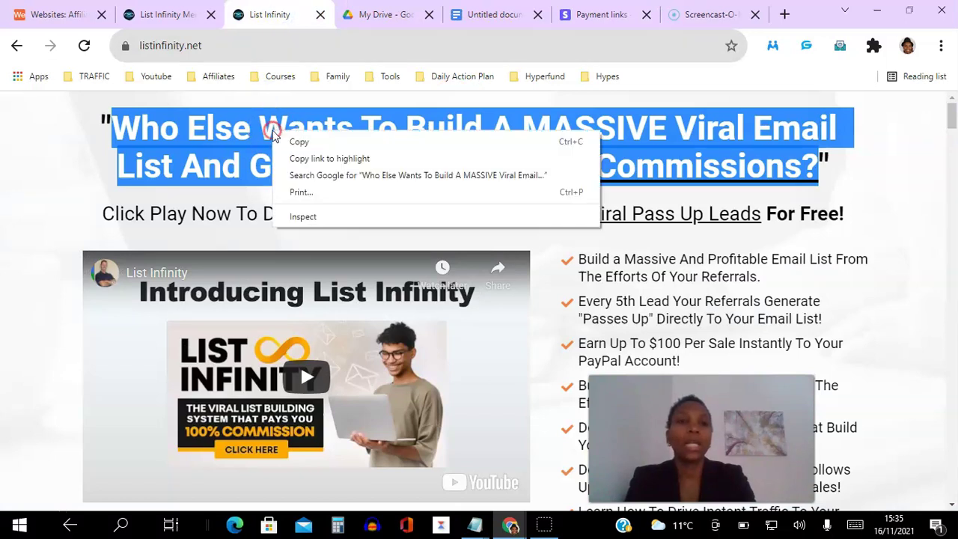
pyautogui.click(311, 142)
pyautogui.click(610, 15)
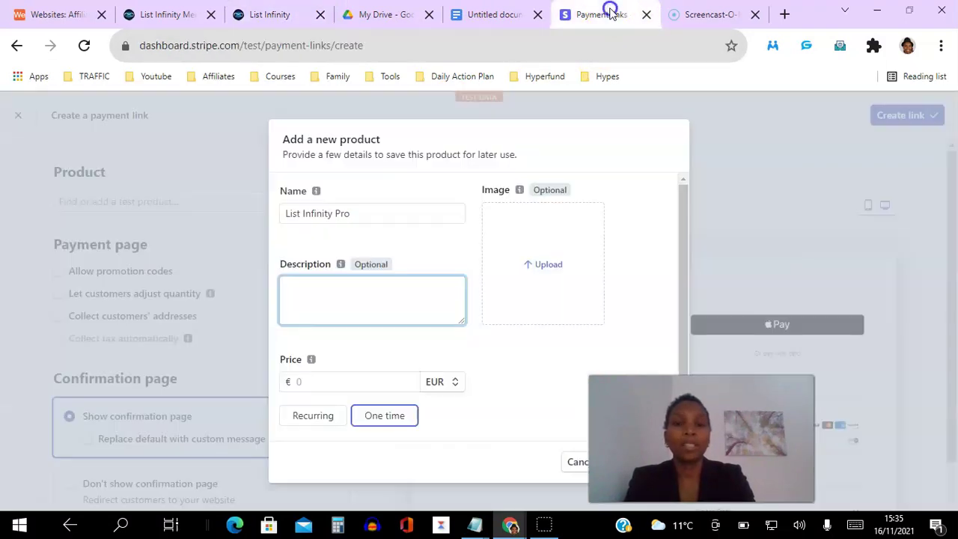
pyautogui.write('Who Else Wants To Build A MASSIVE Viral Email List And Generate Instant $100 Commissions?')
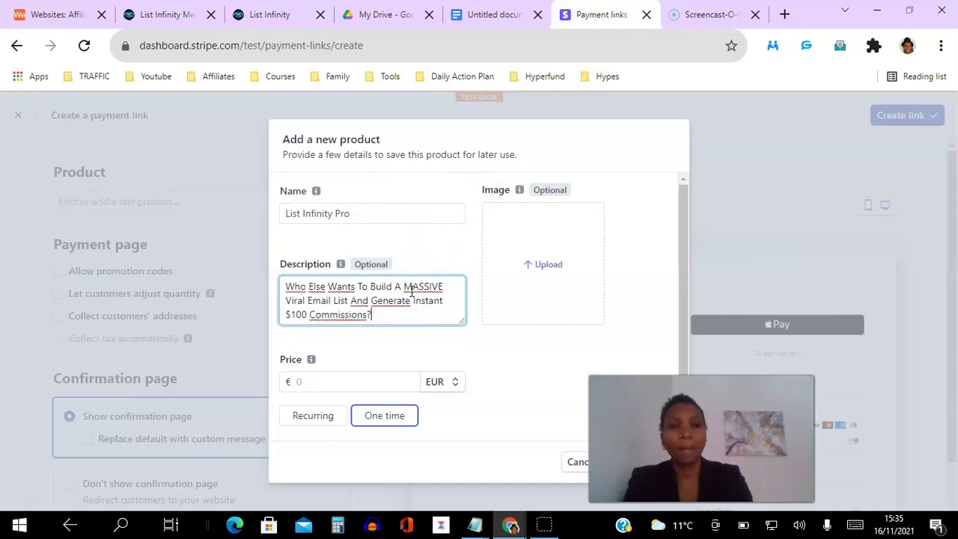
# Upload the List Infinity box image, set a one-time 100.00 USD price, and add the product
pyautogui.click(547, 271)
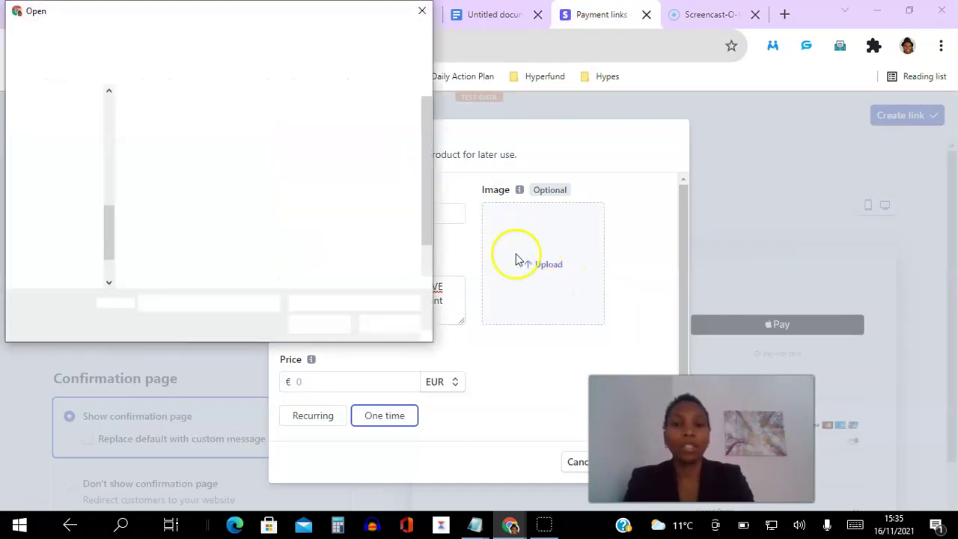
pyautogui.doubleClick(380, 208)
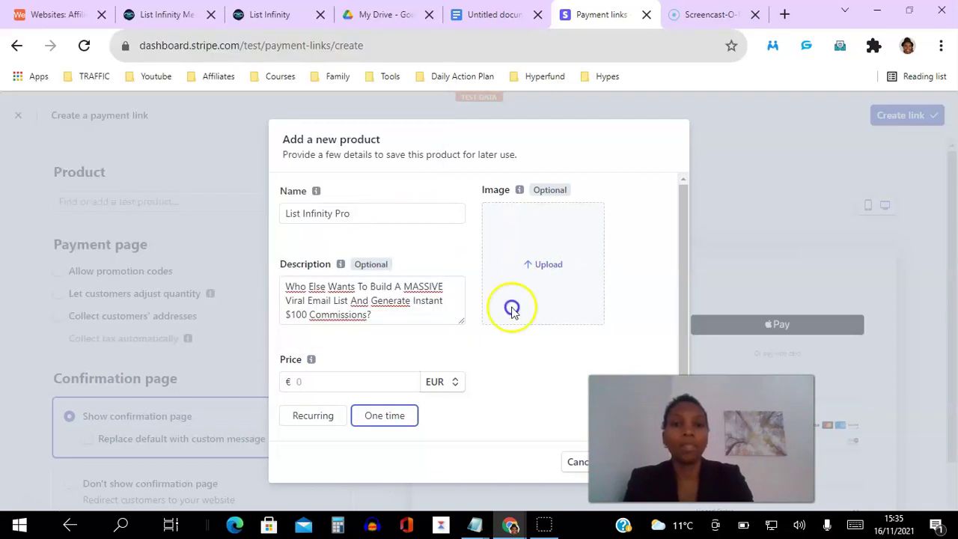
pyautogui.click(323, 387)
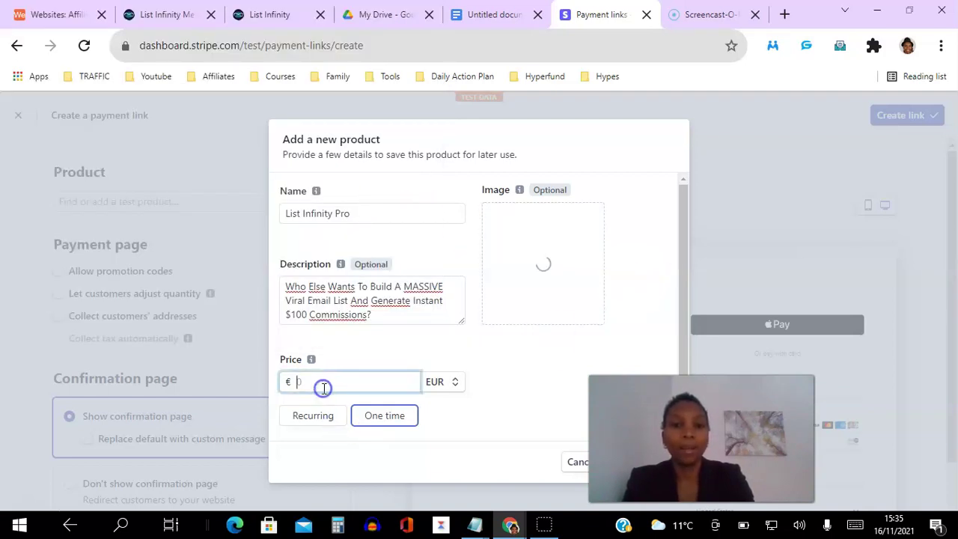
pyautogui.write('.00')
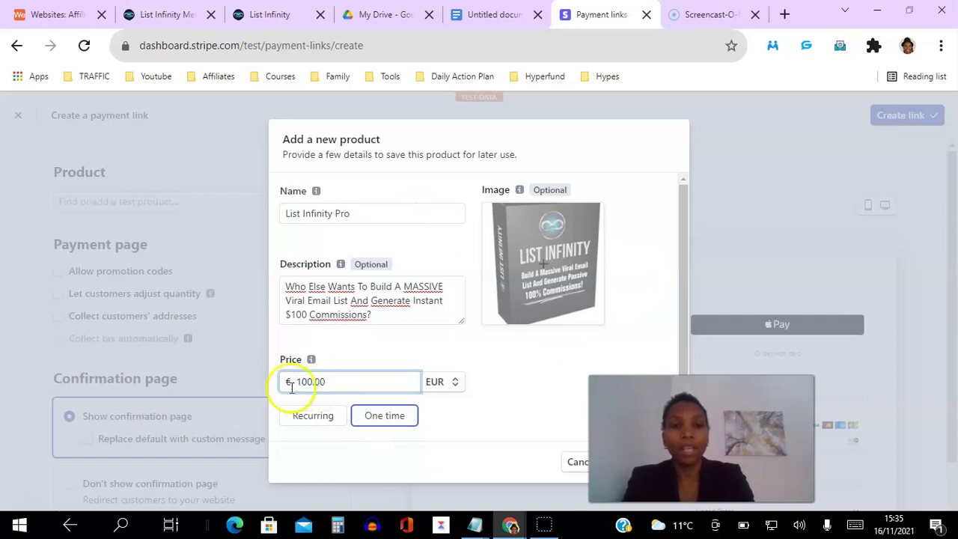
pyautogui.click(416, 390)
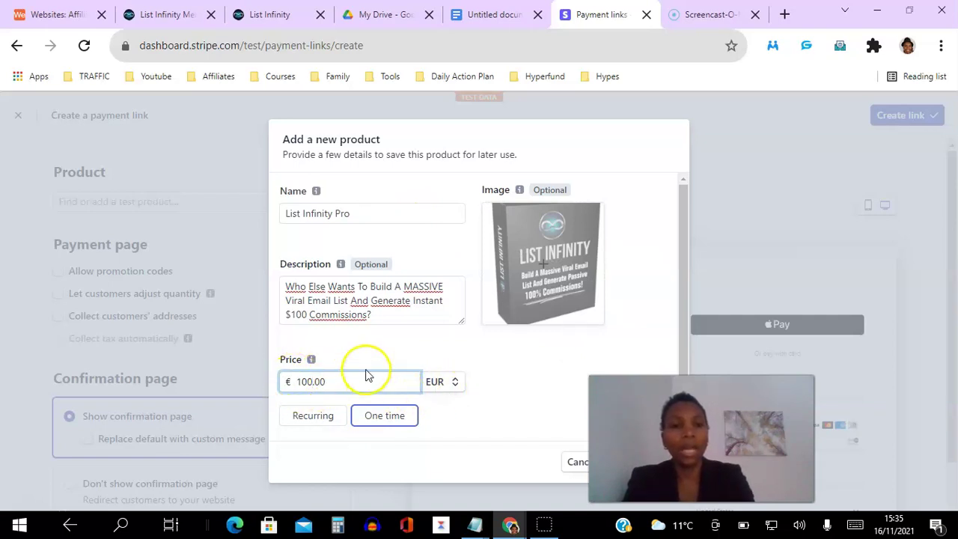
pyautogui.click(454, 384)
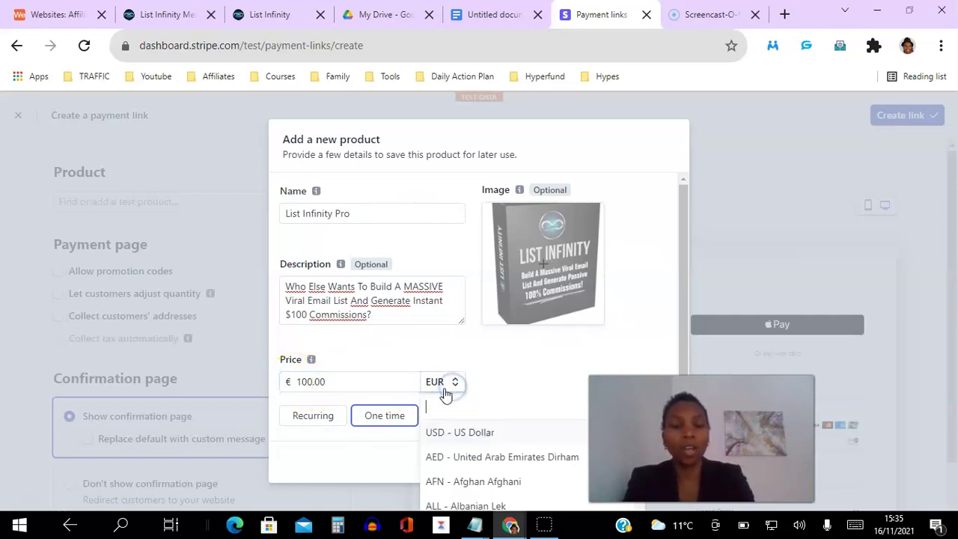
pyautogui.click(472, 432)
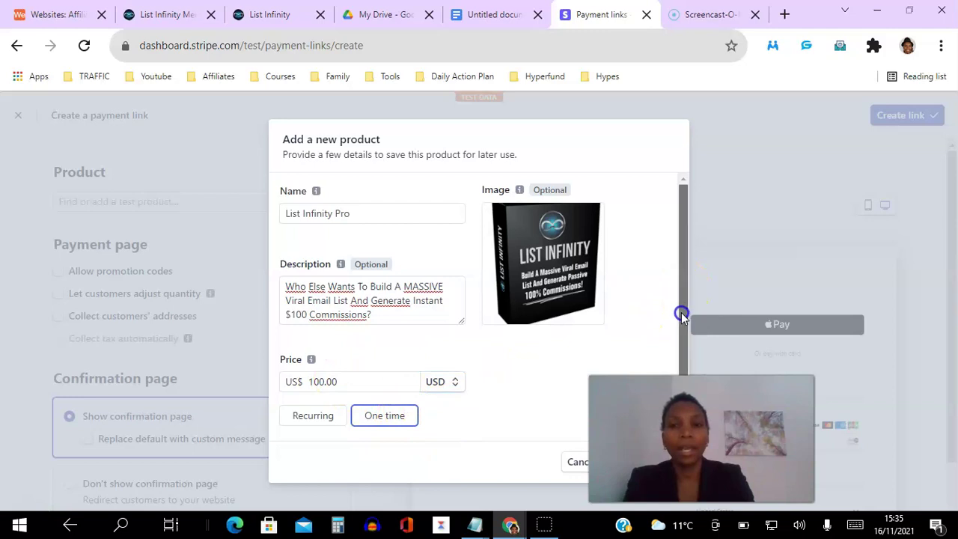
pyautogui.scroll(-1, 683, 314)
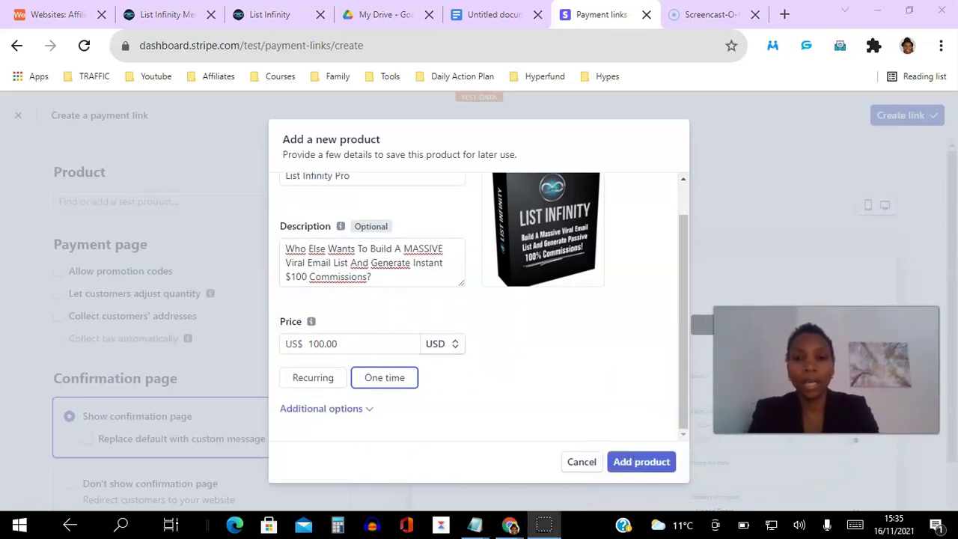
pyautogui.click(640, 468)
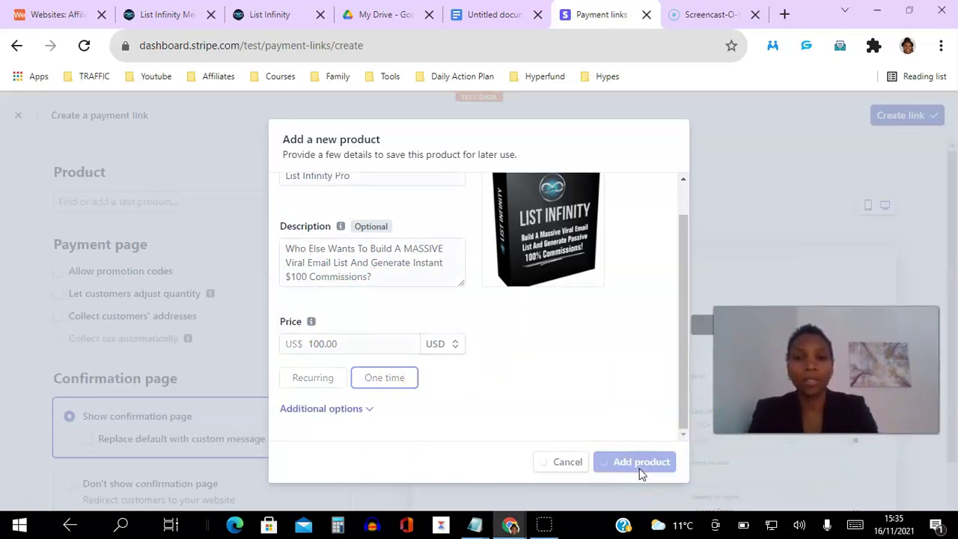
# Scroll the List Infinity instructions to step 4 on hiding the confirmation page and redirecting
pyautogui.click(171, 15)
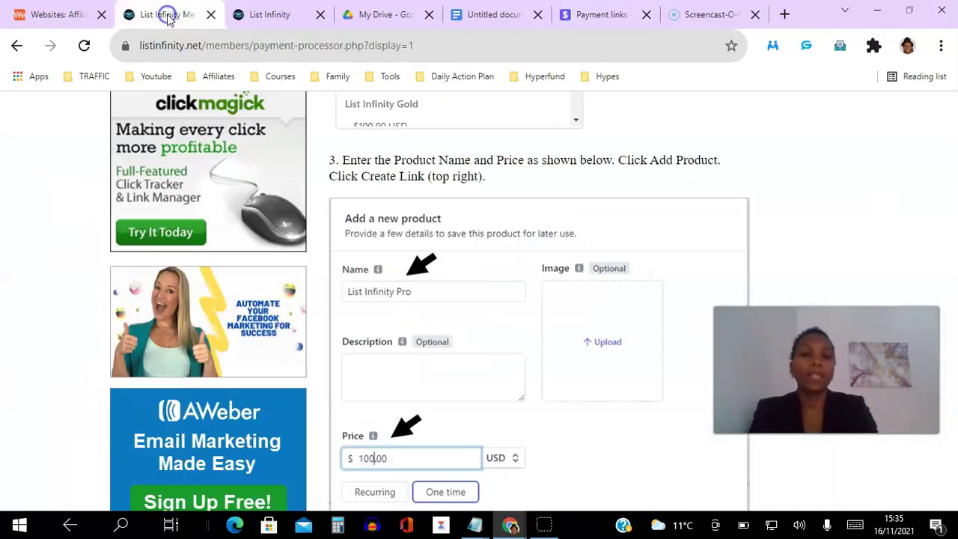
pyautogui.scroll(-5, 934, 257)
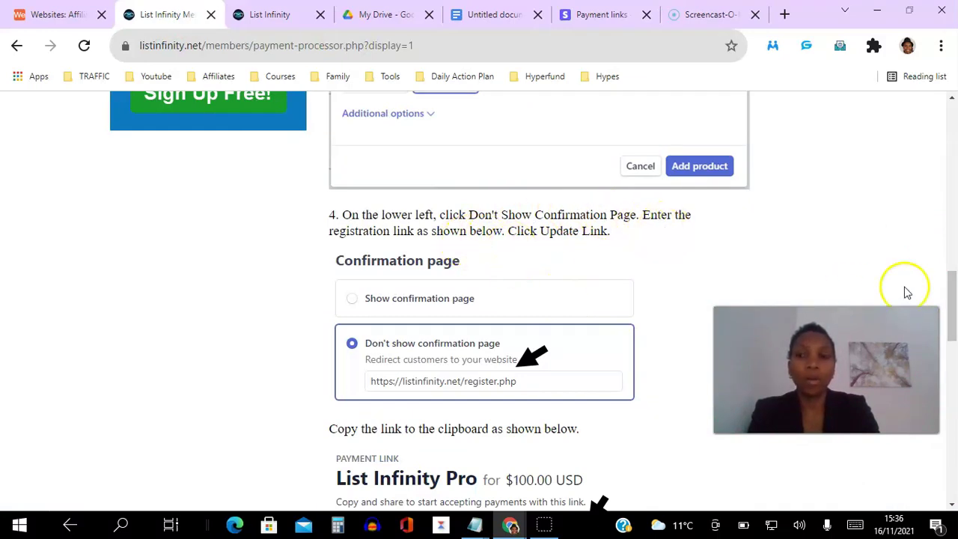
pyautogui.moveTo(951, 299); pyautogui.dragTo(954, 301)
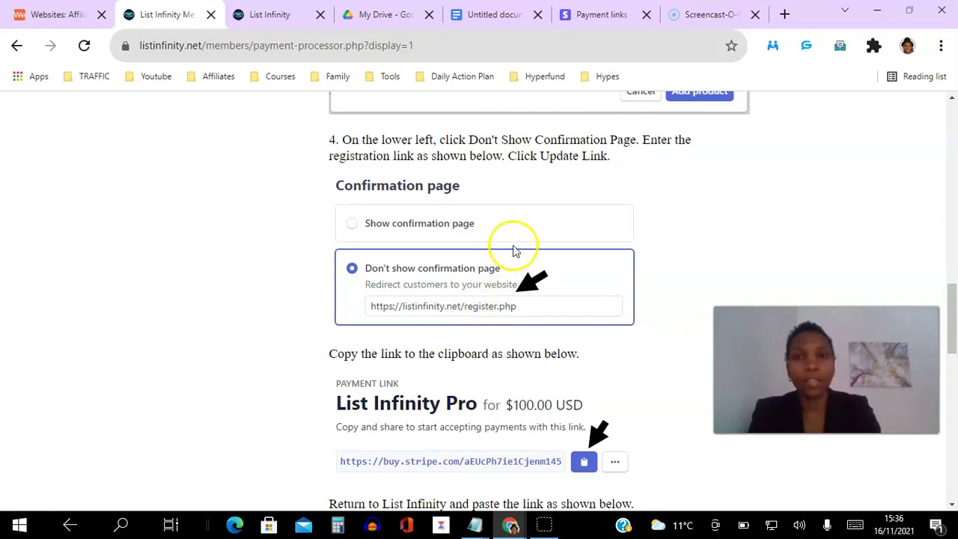
pyautogui.click(483, 19)
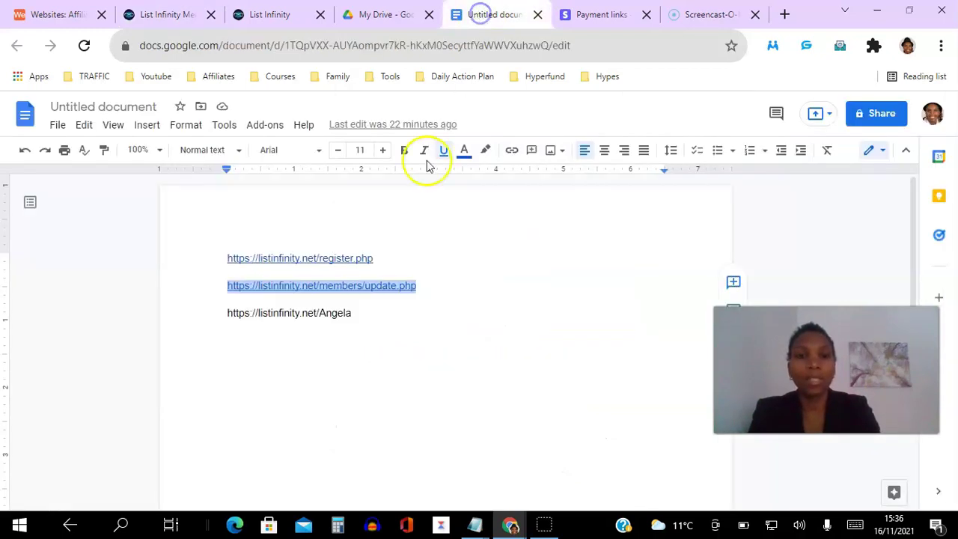
pyautogui.click(379, 256)
pyautogui.keyDown('shift'); pyautogui.click(236, 257); pyautogui.keyUp('shift')
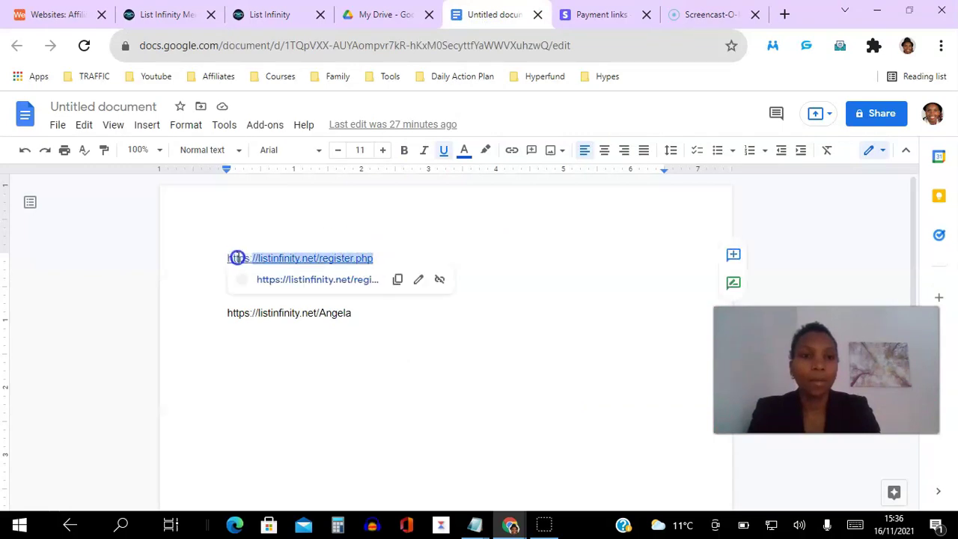
pyautogui.click(395, 279)
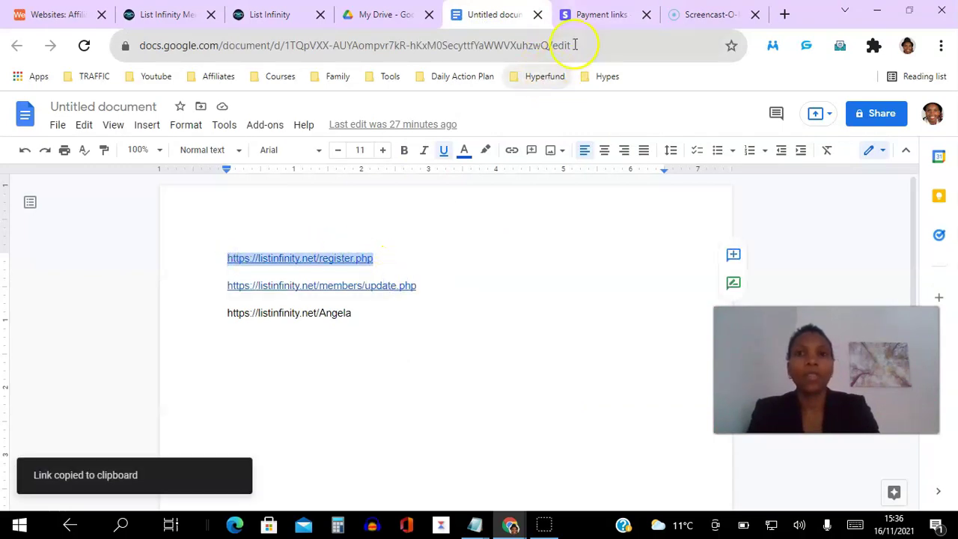
pyautogui.click(598, 15)
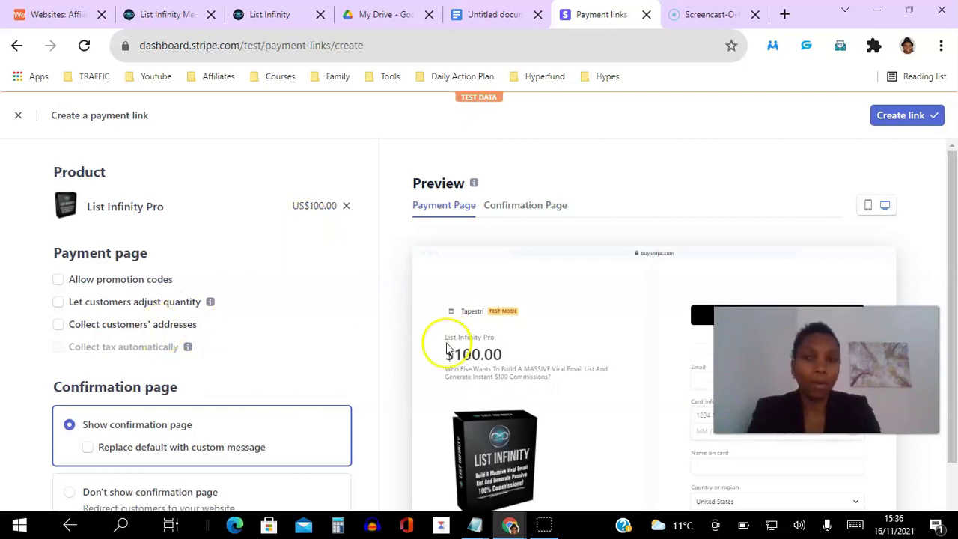
# Make the link redirect to the pasted register.php URL, create it, and copy its URL
pyautogui.moveTo(955, 275); pyautogui.dragTo(955, 358)
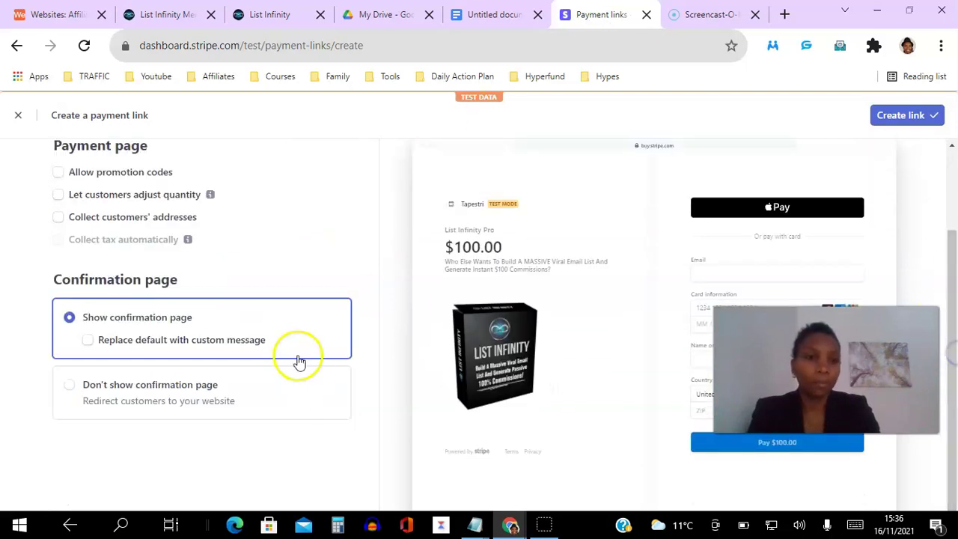
pyautogui.click(173, 386)
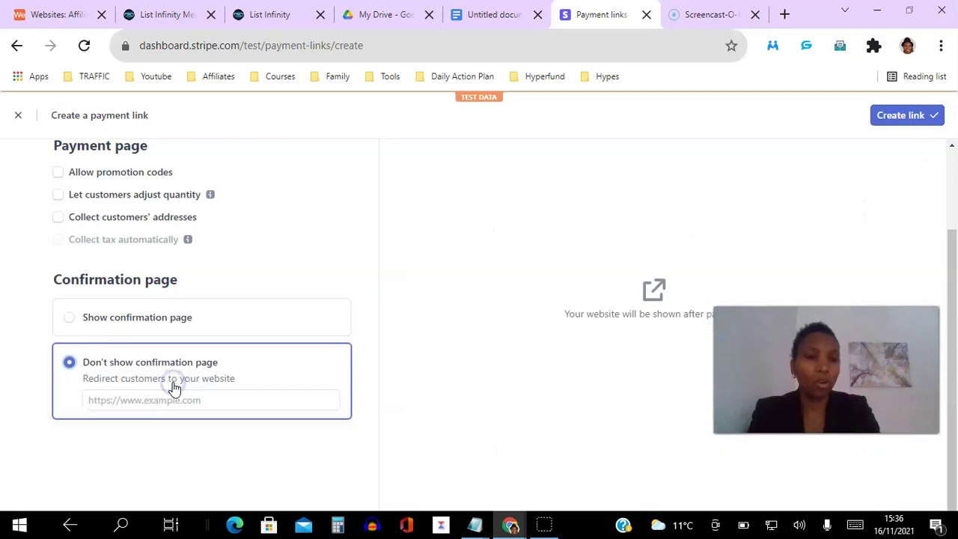
pyautogui.click(165, 401)
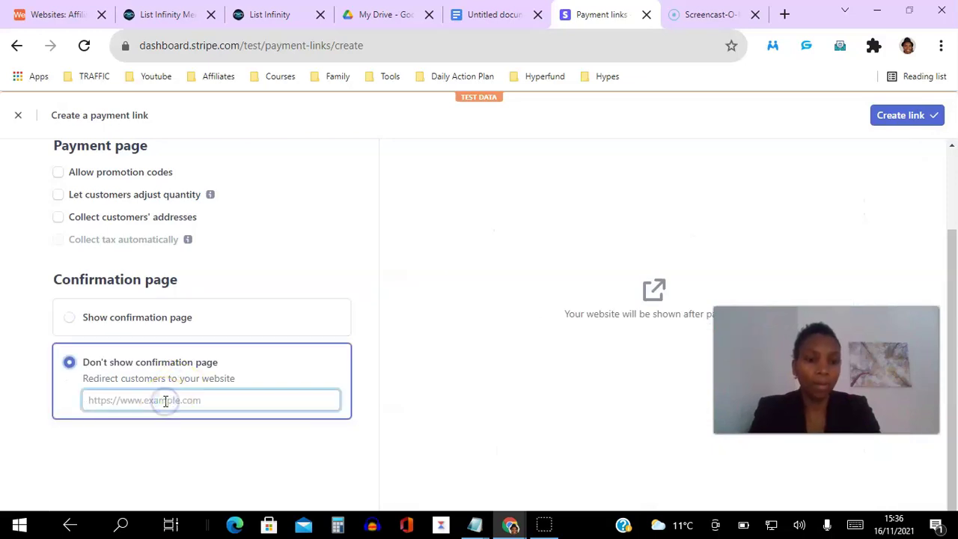
pyautogui.hotkey('ctrl', 'v')
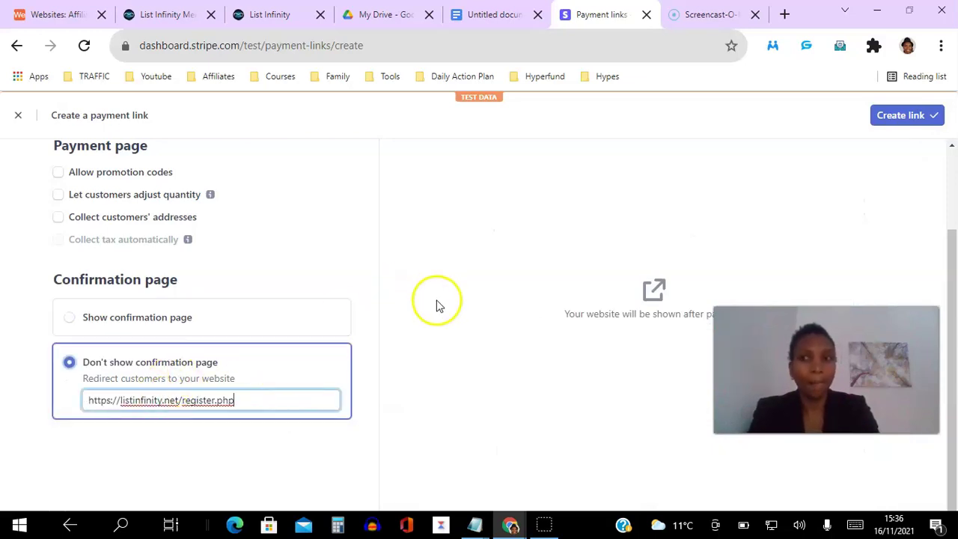
pyautogui.click(904, 118)
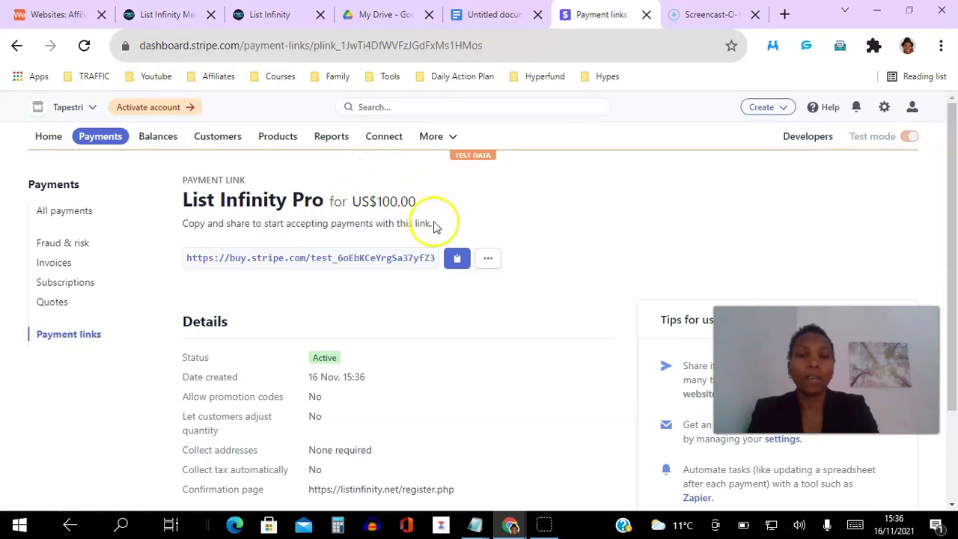
pyautogui.click(455, 257)
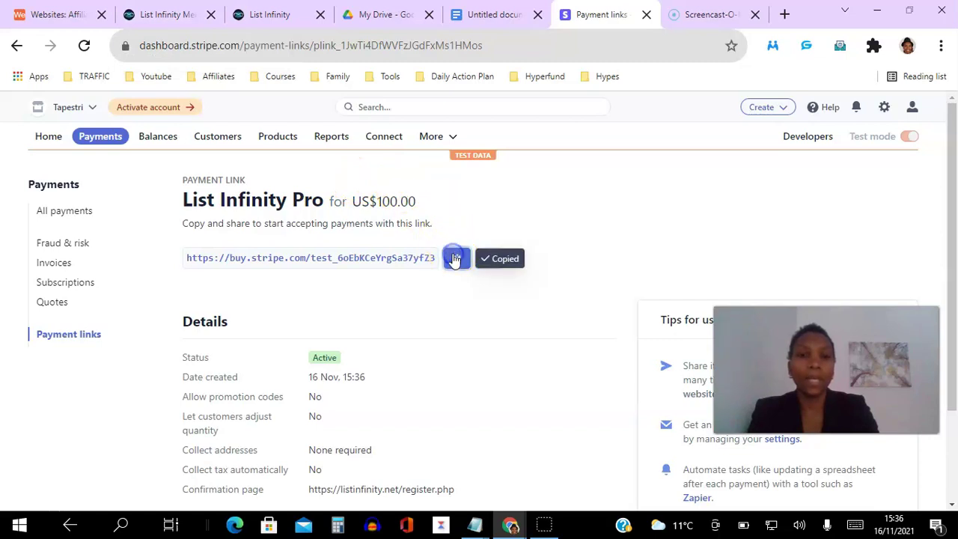
# Copy the product name 'List Infinity Pro Upgrade' from the instructions' upgrade step
pyautogui.click(170, 16)
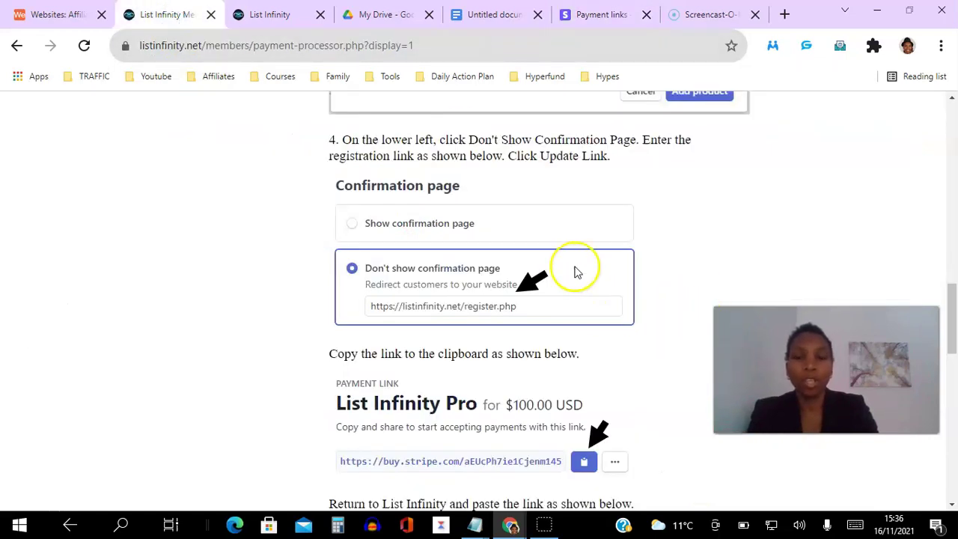
pyautogui.moveTo(952, 307); pyautogui.dragTo(952, 379)
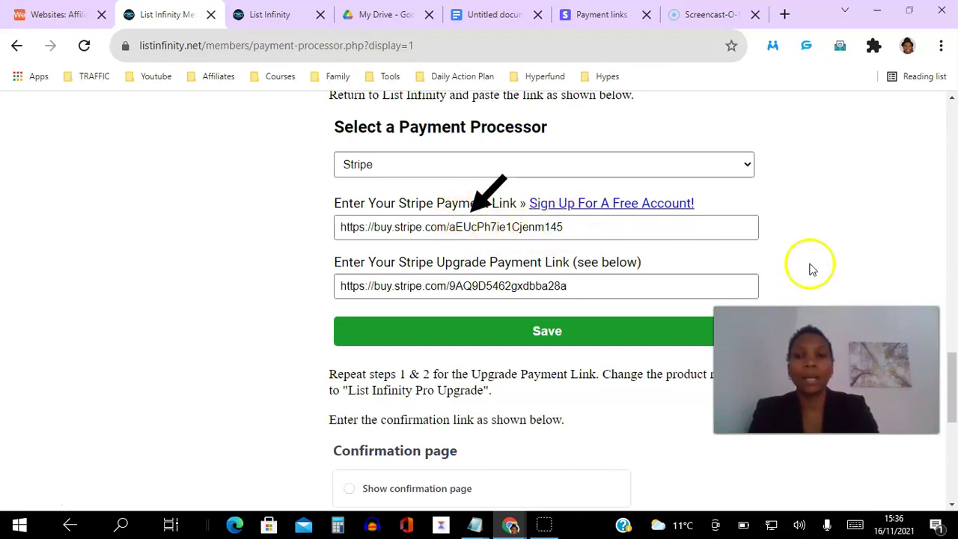
pyautogui.scroll(-2, 952, 372)
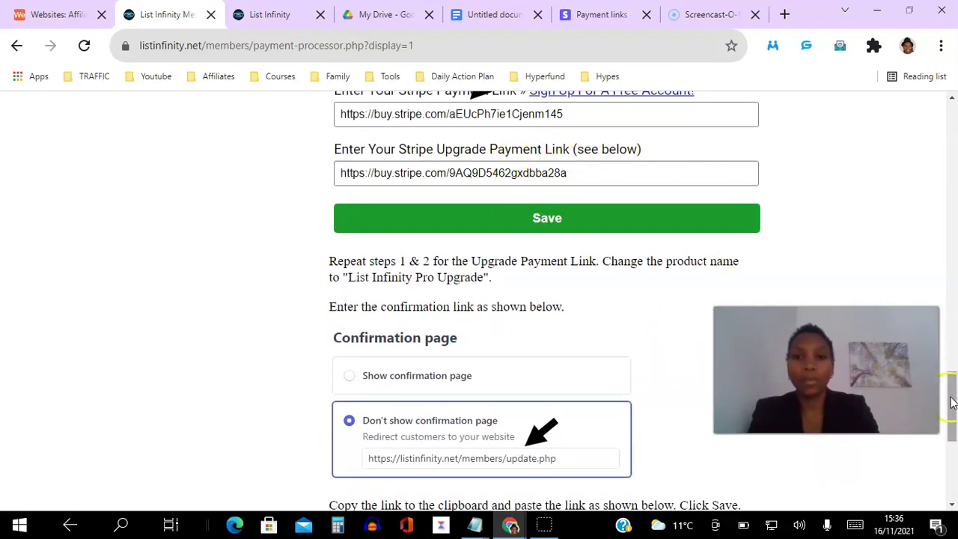
pyautogui.moveTo(953, 397); pyautogui.dragTo(951, 413)
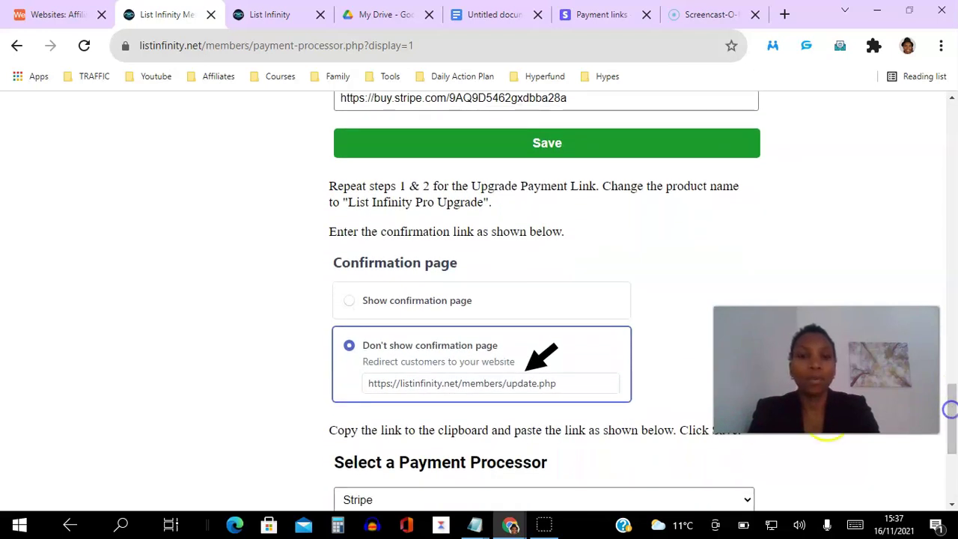
pyautogui.moveTo(484, 203); pyautogui.dragTo(350, 202)
pyautogui.rightClick(349, 202)
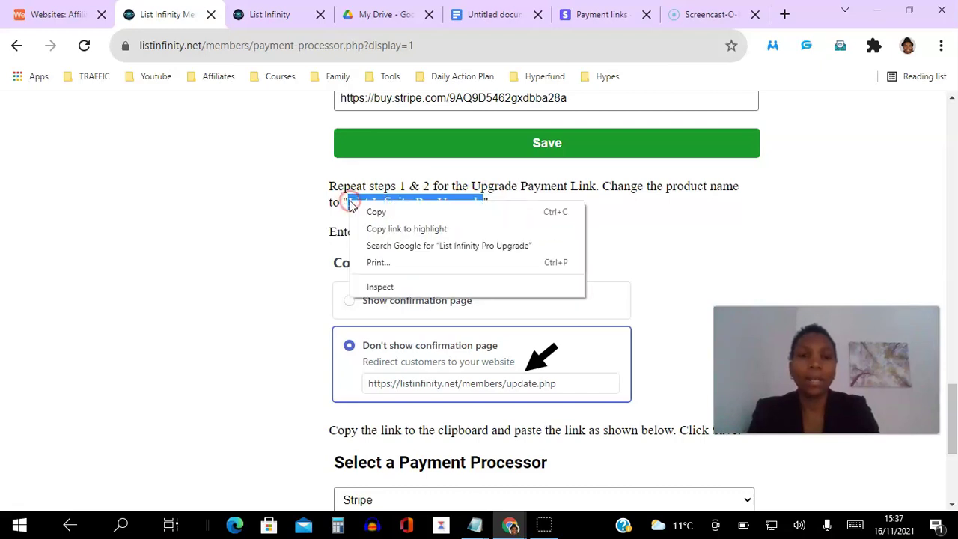
pyautogui.click(374, 212)
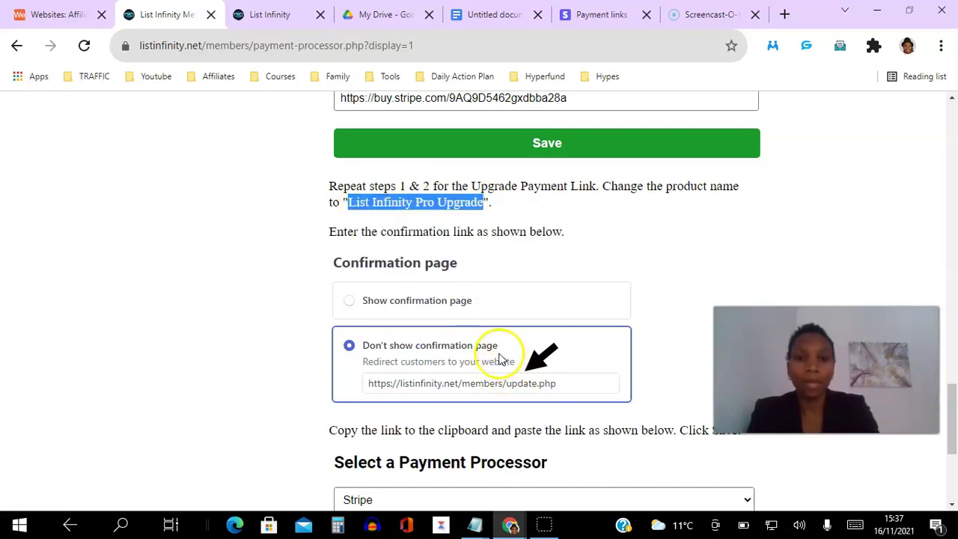
# Start a new payment link and add a product named List Infinity Pro Upgrade with a description
pyautogui.click(595, 14)
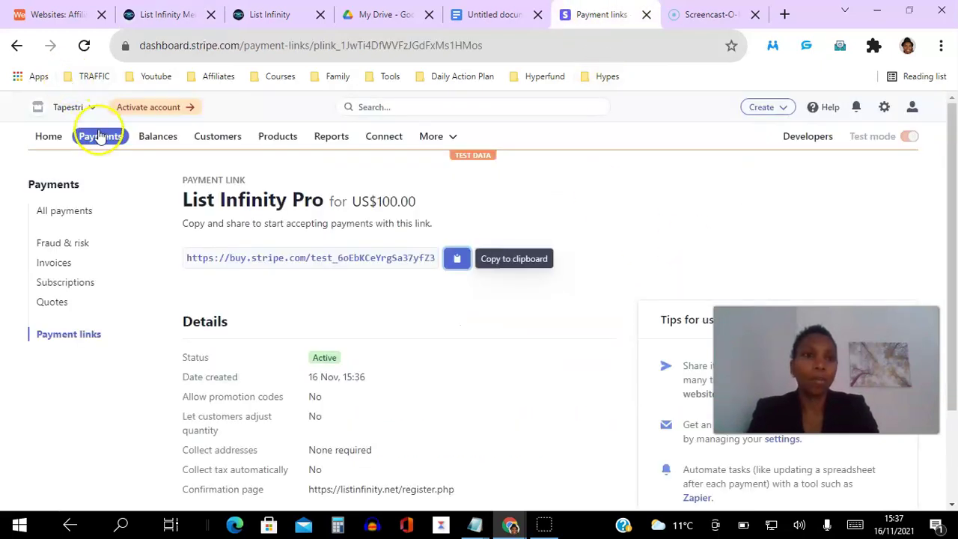
pyautogui.click(79, 338)
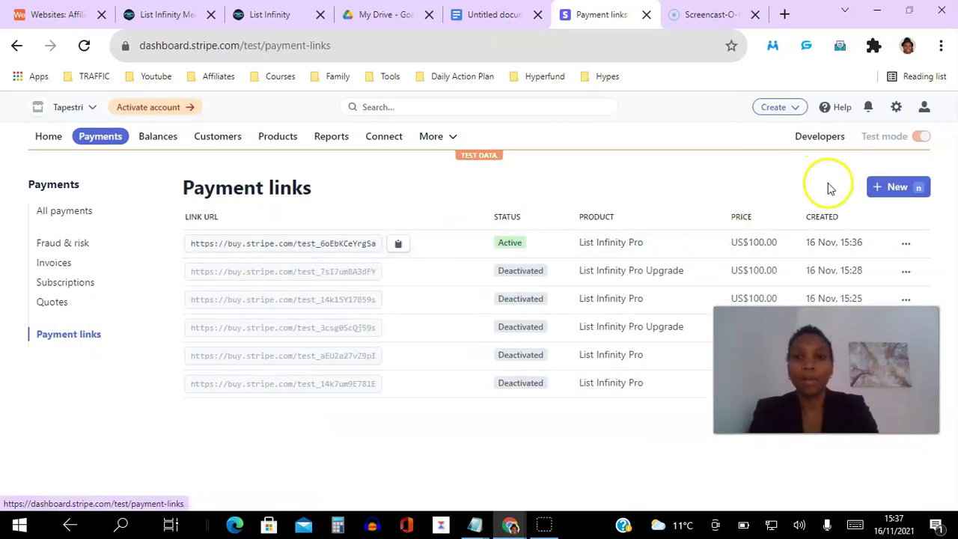
pyautogui.click(877, 188)
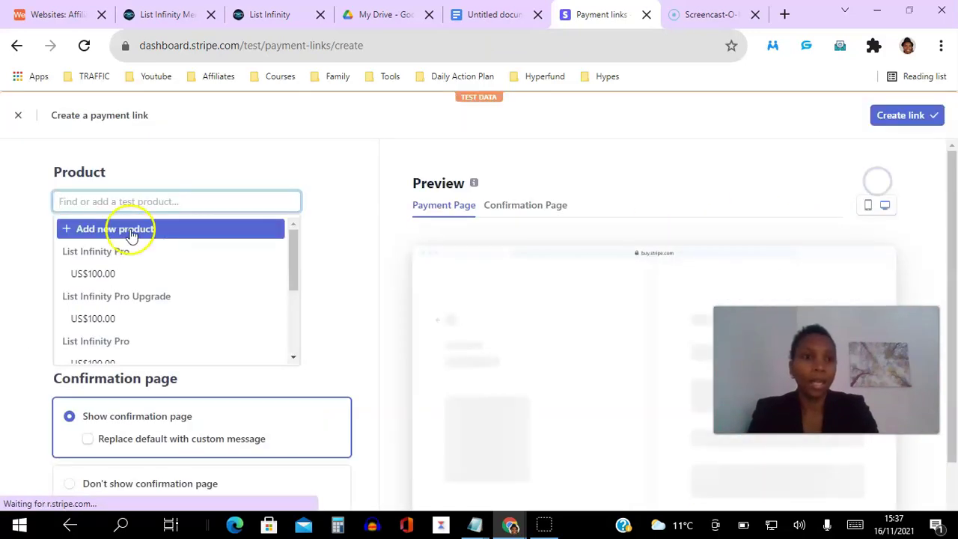
pyautogui.click(132, 234)
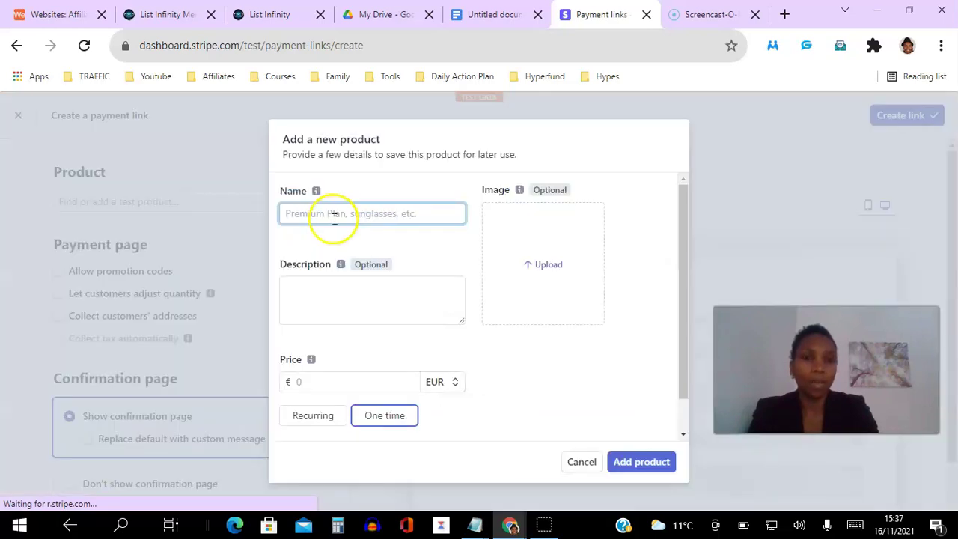
pyautogui.hotkey('ctrl', 'v')
pyautogui.click(350, 288)
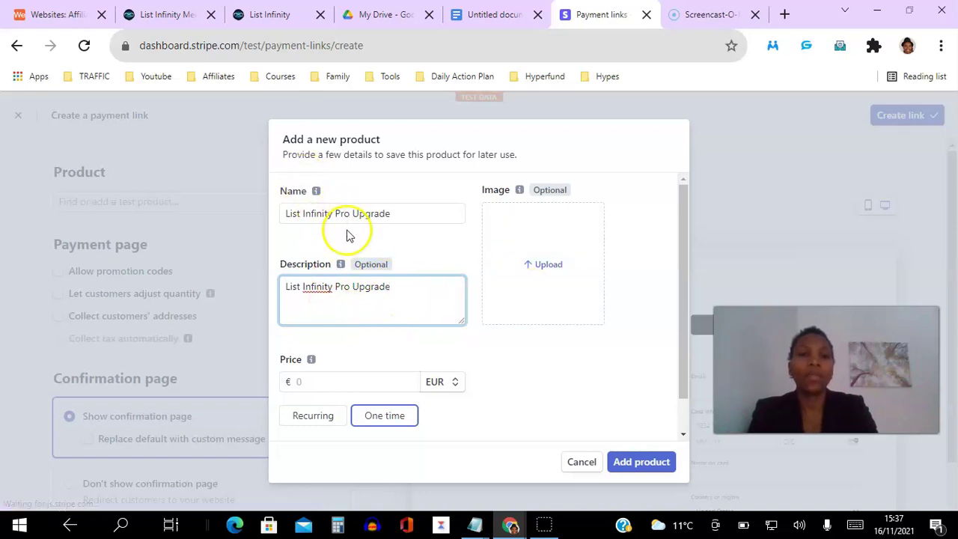
# Upload the List Infinity box image, price it at one-time 100 USD, and add the product
pyautogui.click(535, 265)
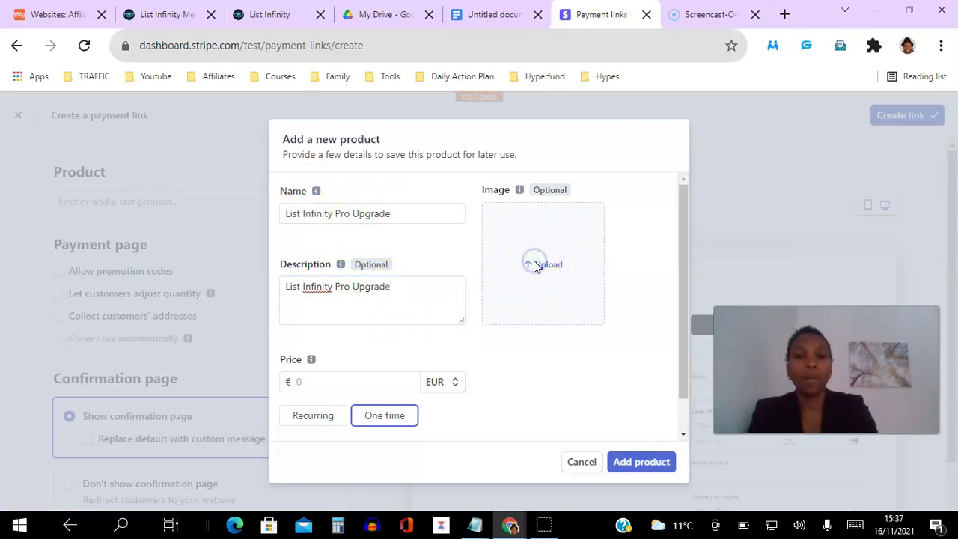
pyautogui.click(322, 326)
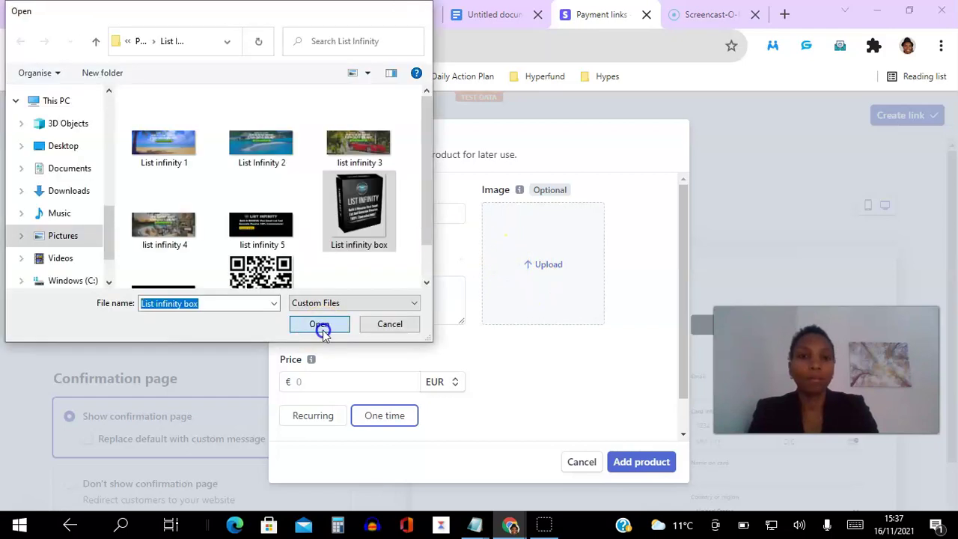
pyautogui.moveTo(679, 299); pyautogui.dragTo(674, 377)
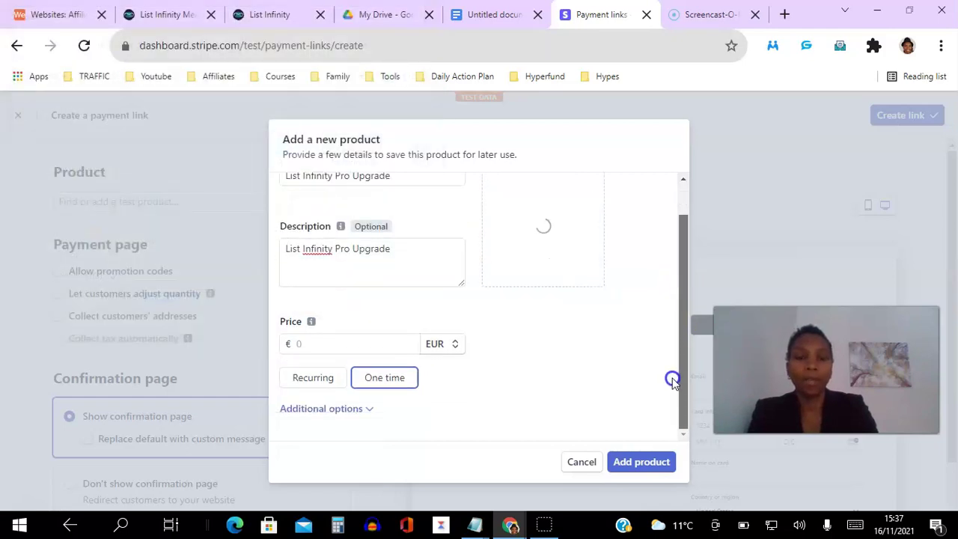
pyautogui.click(341, 345)
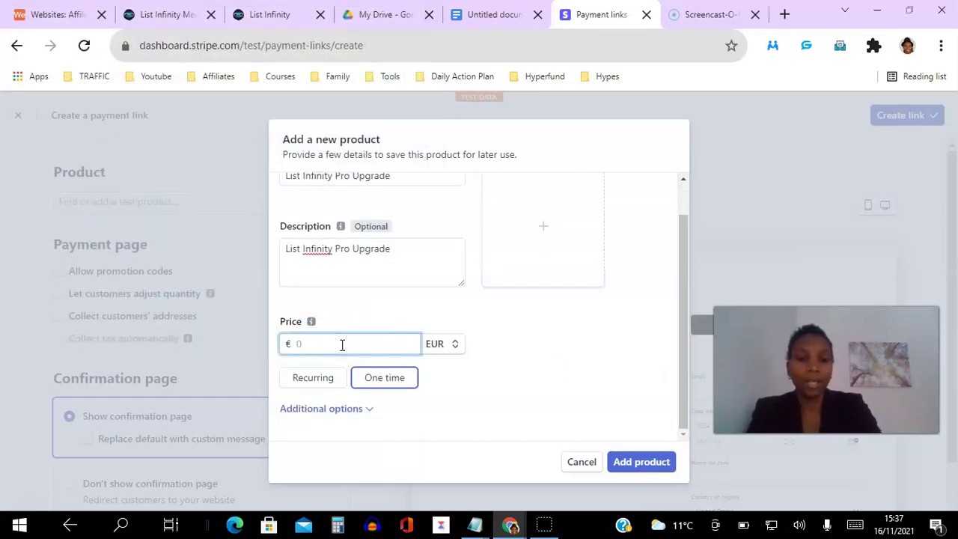
pyautogui.write('100')
pyautogui.click(436, 337)
pyautogui.click(443, 345)
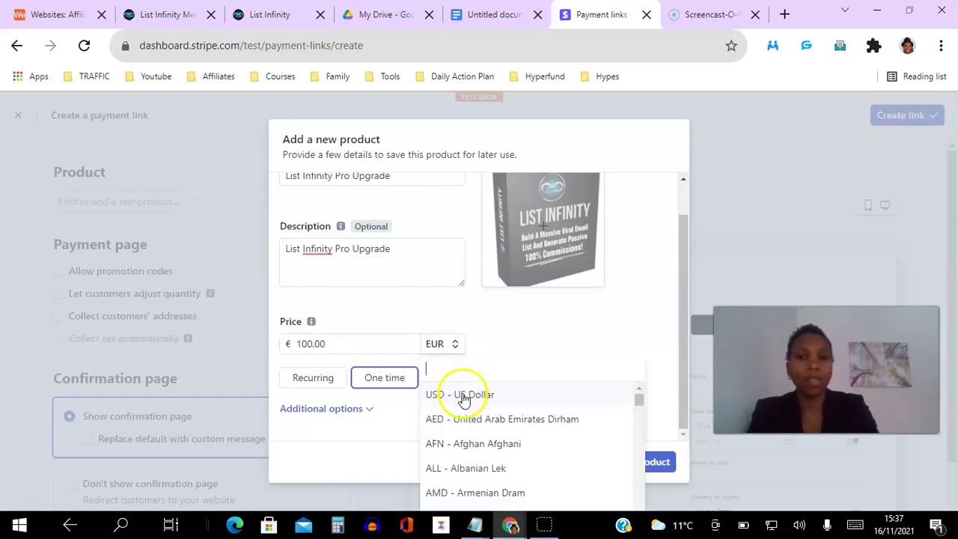
pyautogui.click(464, 396)
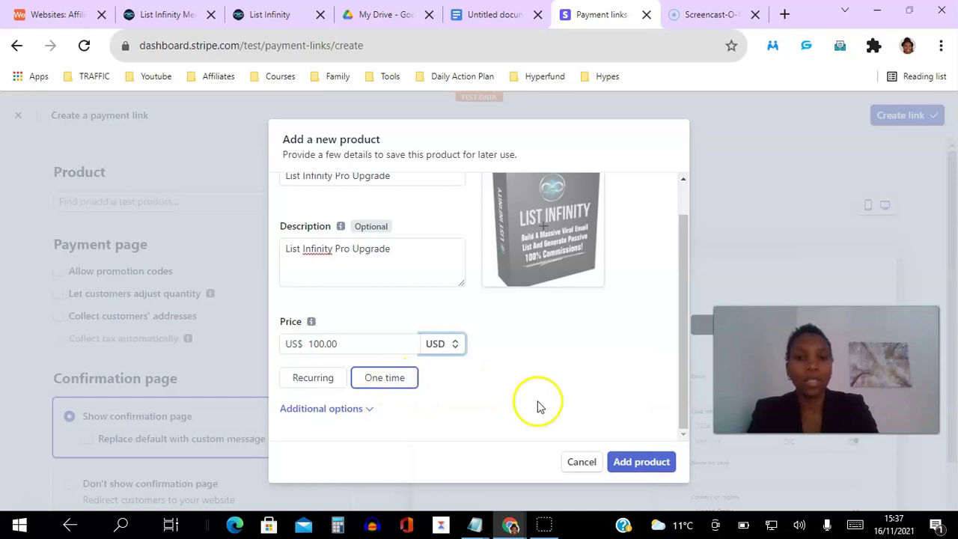
pyautogui.click(635, 462)
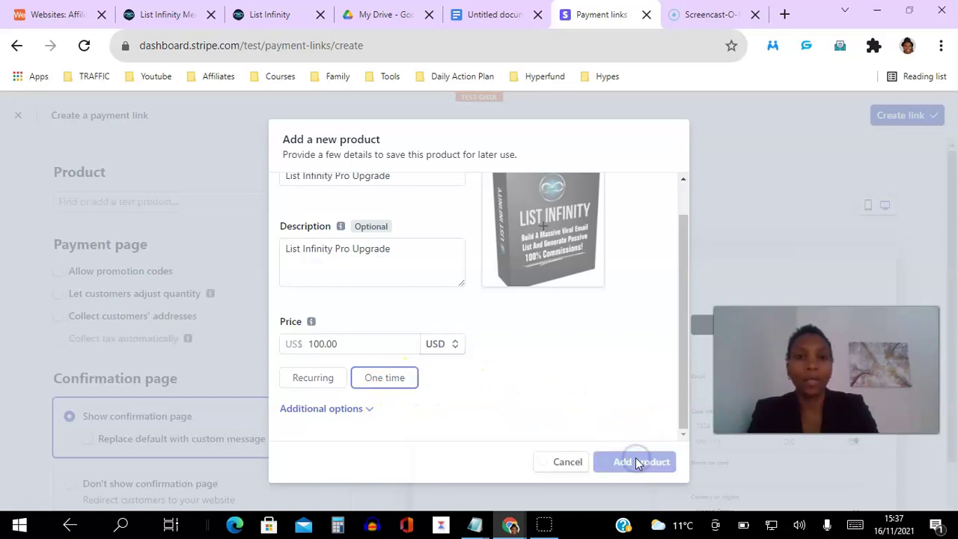
pyautogui.scroll(-2, 955, 239)
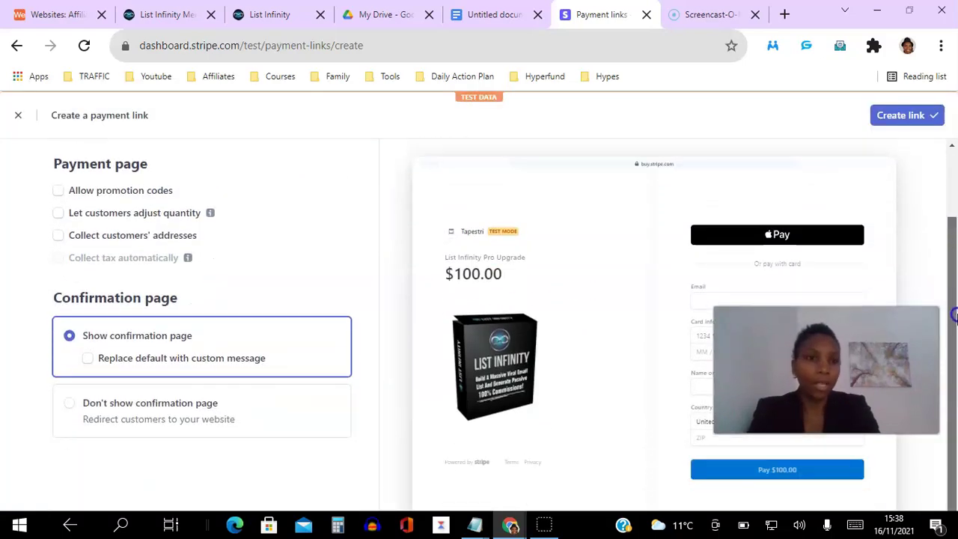
pyautogui.click(154, 12)
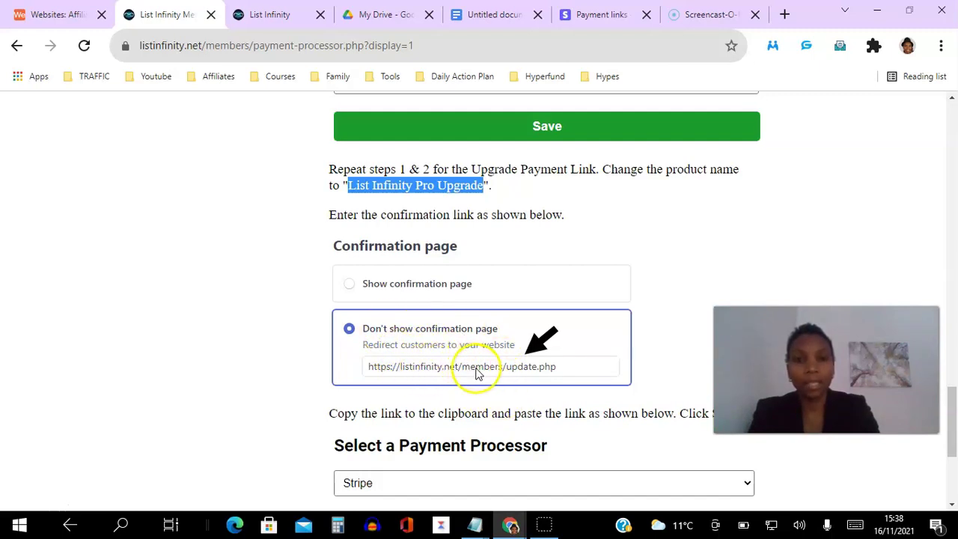
pyautogui.click(497, 17)
pyautogui.click(429, 287)
pyautogui.moveTo(429, 288); pyautogui.dragTo(256, 289)
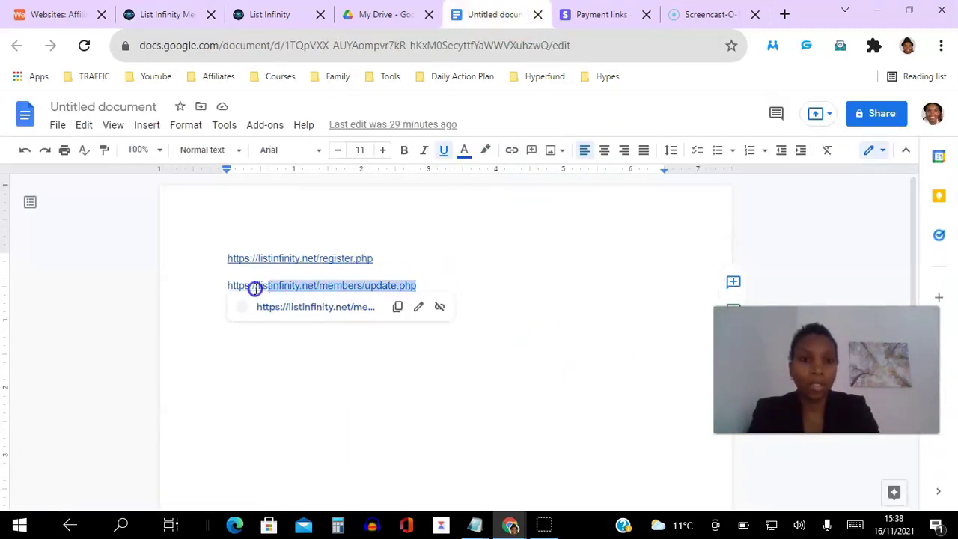
pyautogui.click(397, 307)
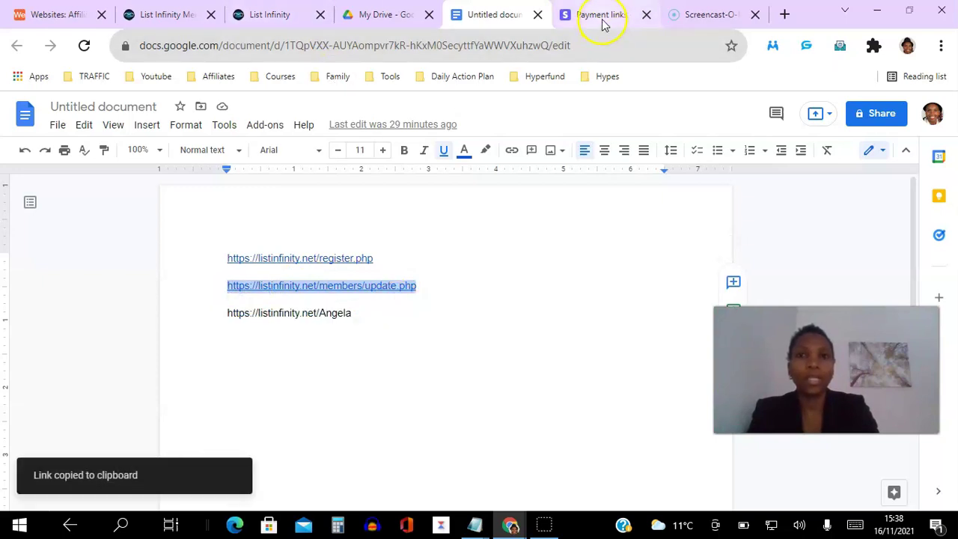
pyautogui.click(602, 16)
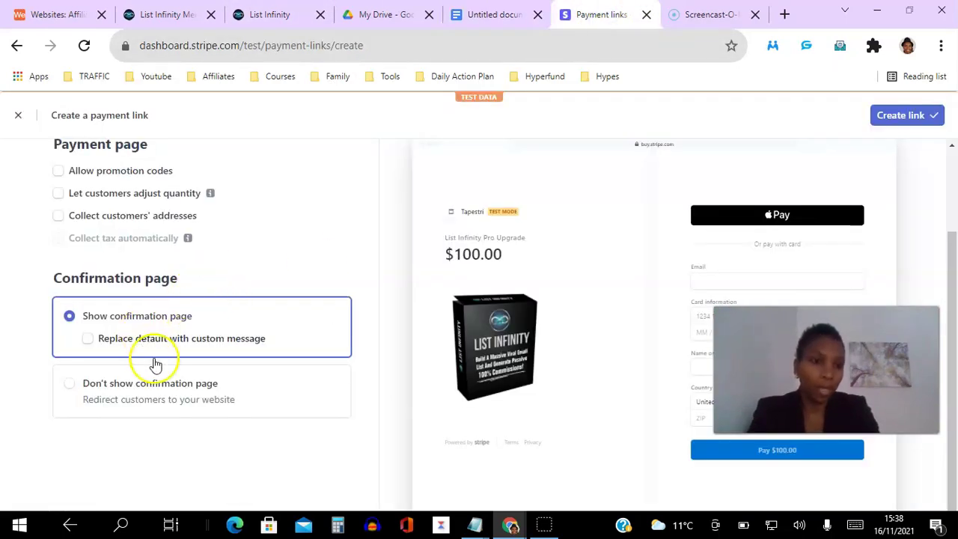
# Set the payment link to redirect buyers to the members/update.php page instead of a confirmation page
pyautogui.click(155, 402)
pyautogui.click(160, 399)
pyautogui.hotkey('ctrl', 'v')
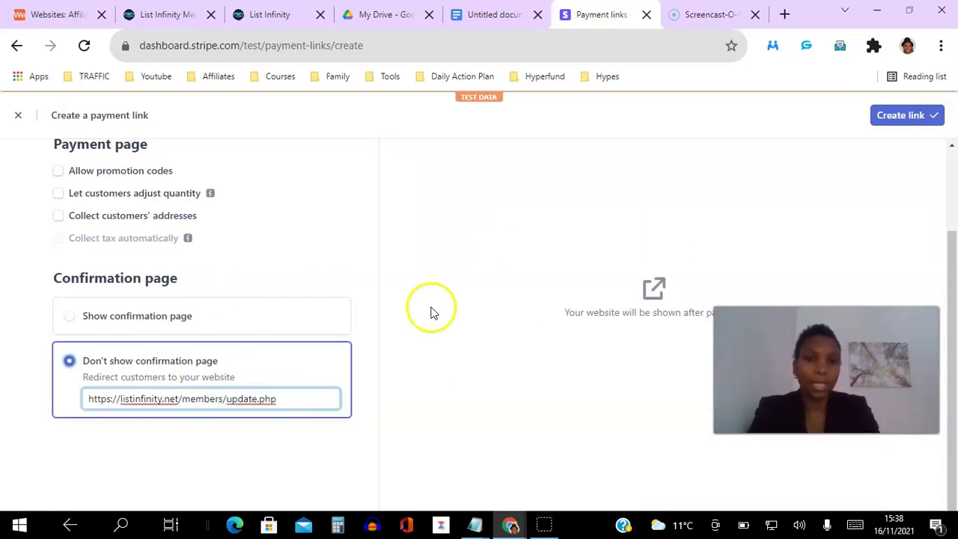
# Create the US$100.00 List Infinity Pro Upgrade payment link and copy its URL
pyautogui.click(915, 124)
pyautogui.click(455, 260)
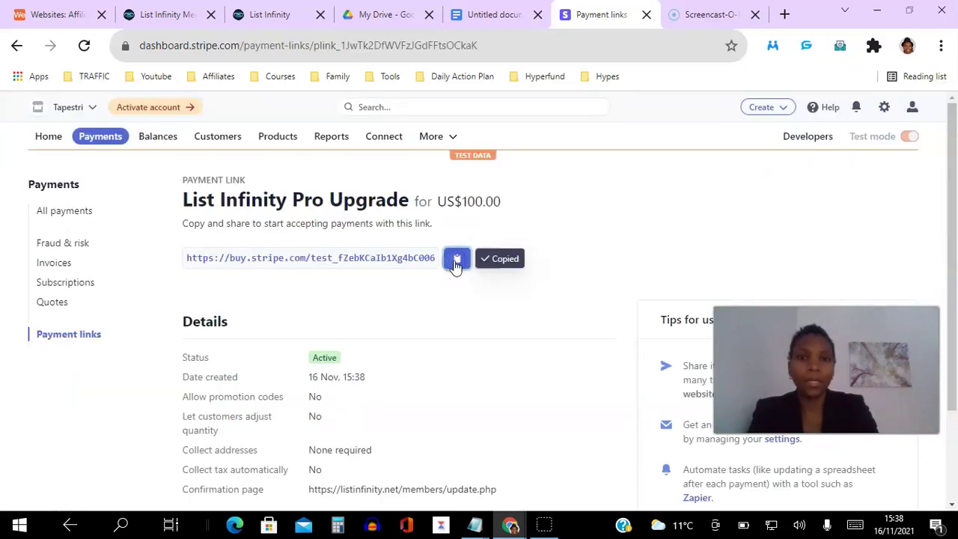
pyautogui.click(167, 14)
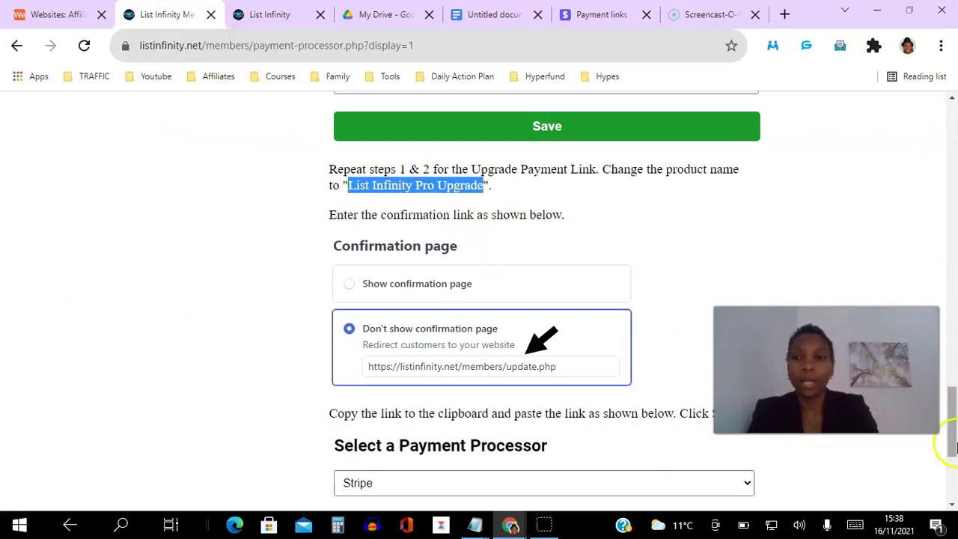
pyautogui.moveTo(951, 418); pyautogui.dragTo(952, 462)
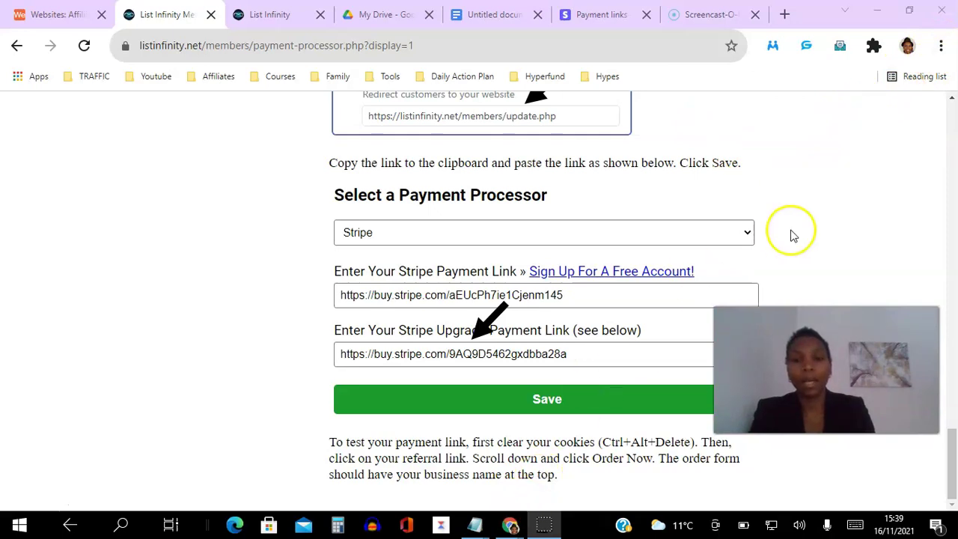
pyautogui.moveTo(953, 449); pyautogui.dragTo(953, 109)
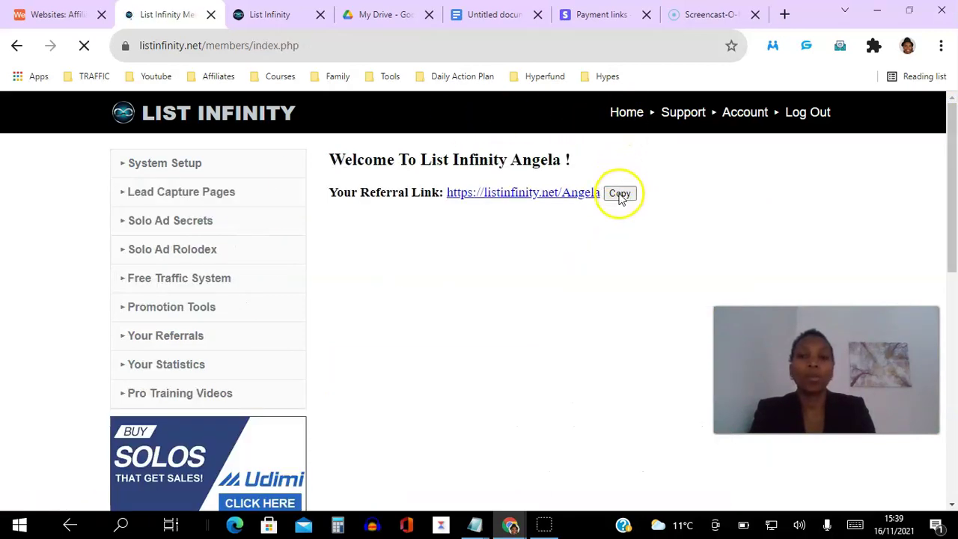
# Copy the List Infinity referral link and open it in the Incognito window's sales page
pyautogui.click(620, 193)
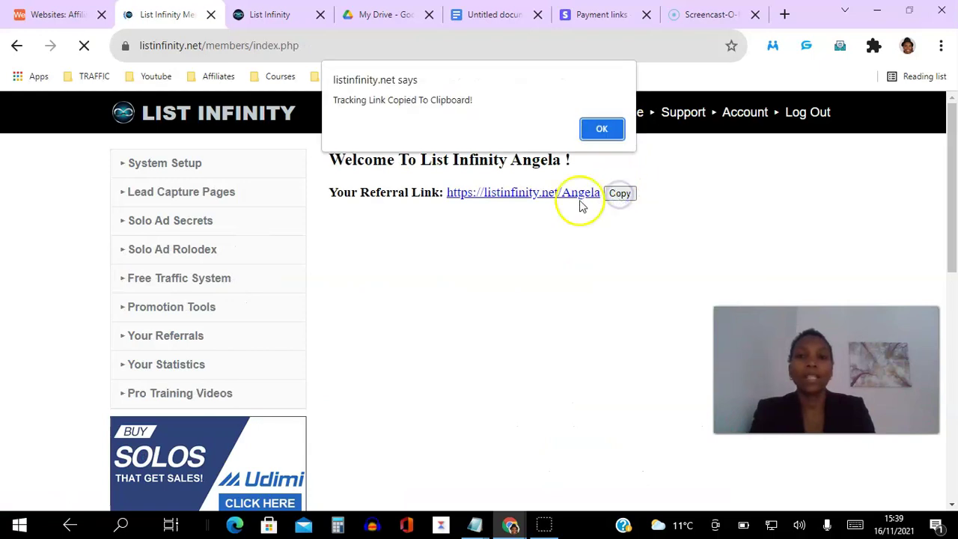
pyautogui.click(601, 131)
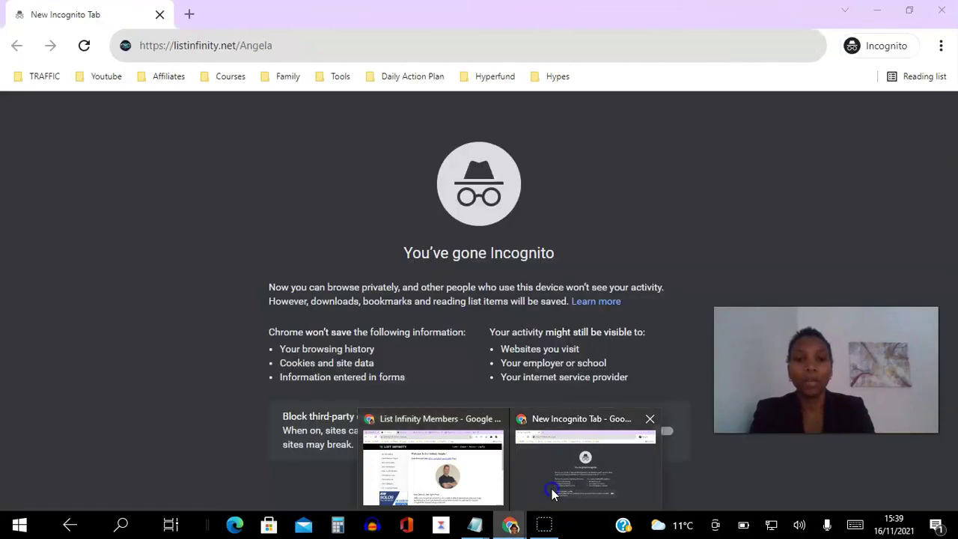
pyautogui.hotkey('alt', 'Tab')
pyautogui.hotkey('ctrl', 'v')
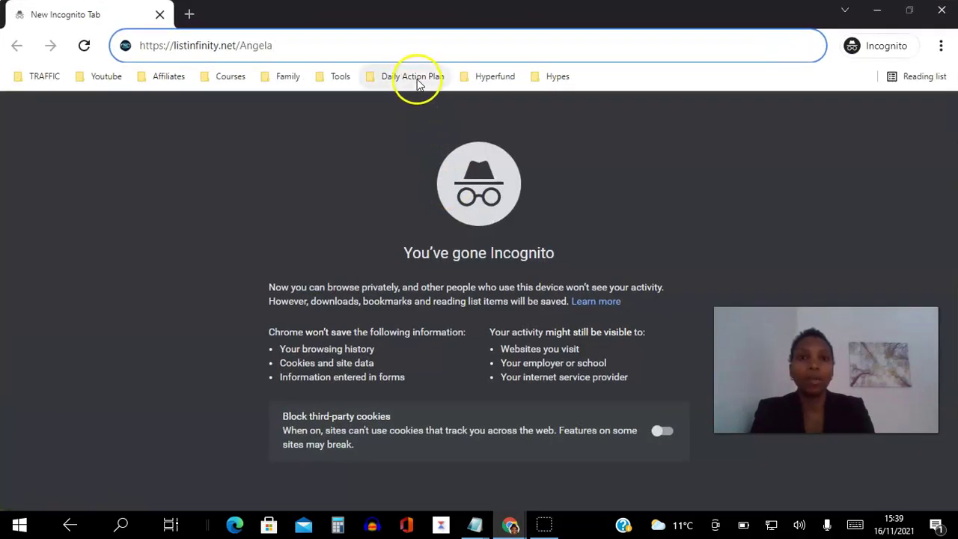
pyautogui.press('Return')
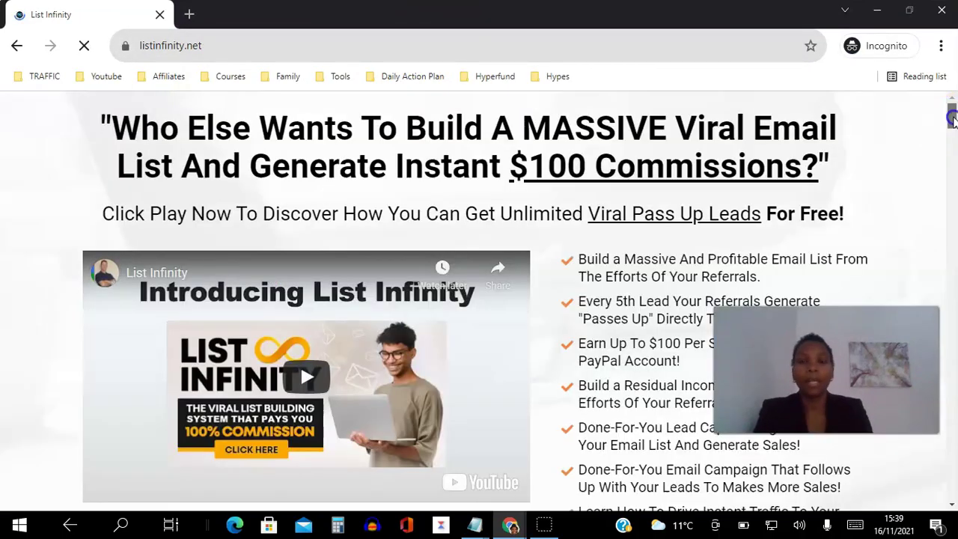
pyautogui.moveTo(952, 120); pyautogui.dragTo(953, 448)
# Order List Infinity Pro from the sales page, loading the $100.00 Stripe Checkout
pyautogui.click(652, 289)
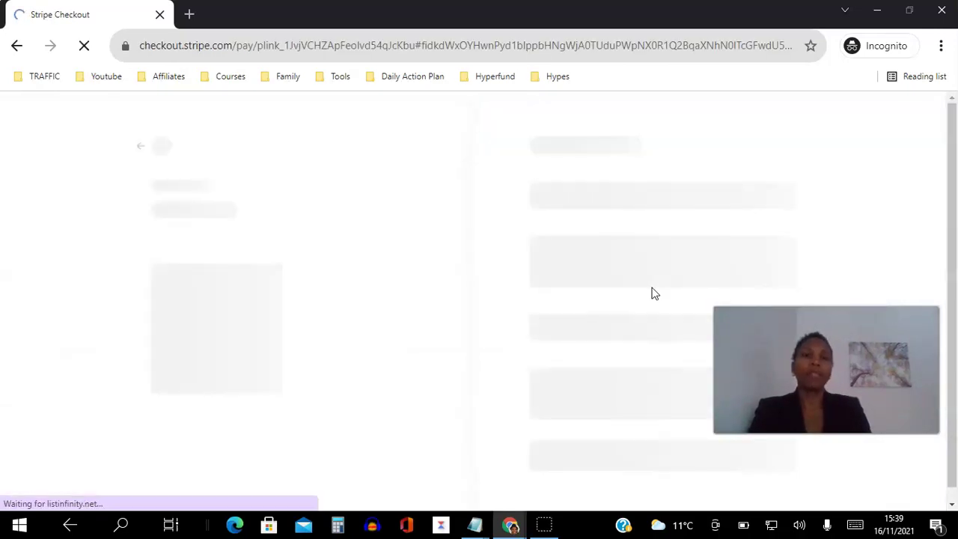
pyautogui.click(729, 142)
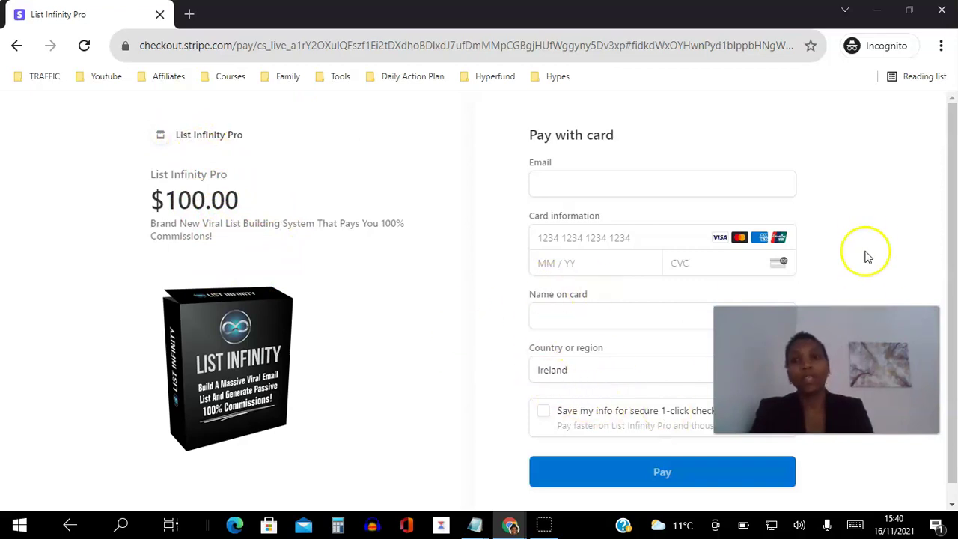
pyautogui.click(516, 522)
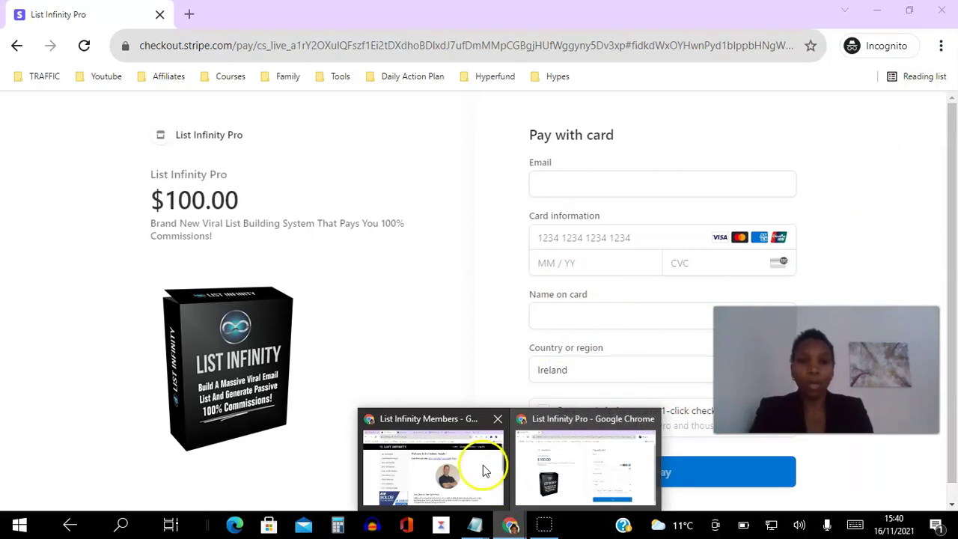